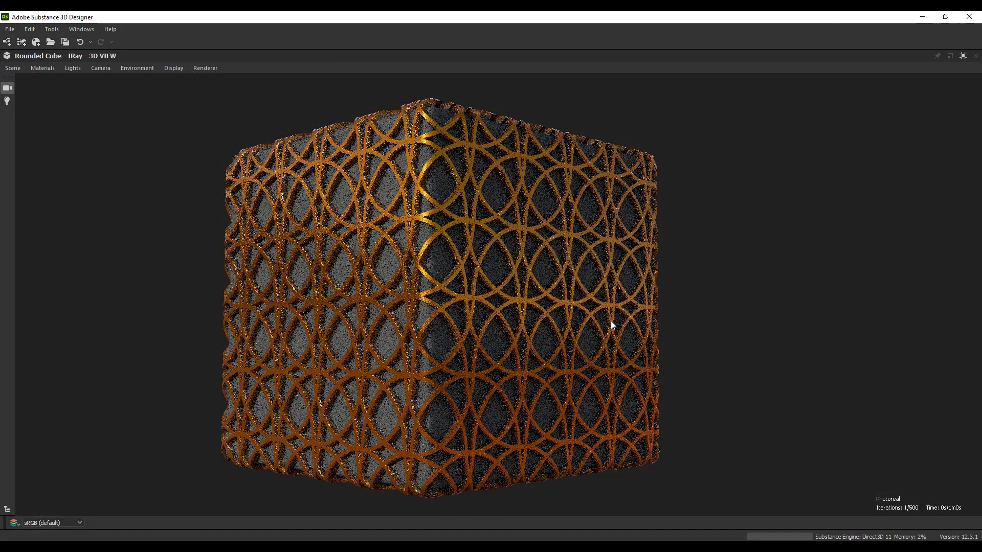
# Add a Shape node to the graph
pyautogui.keyDown('shift'); pyautogui.moveTo(610, 326); pyautogui.dragTo(667, 327, button='right'); pyautogui.keyUp('shift')
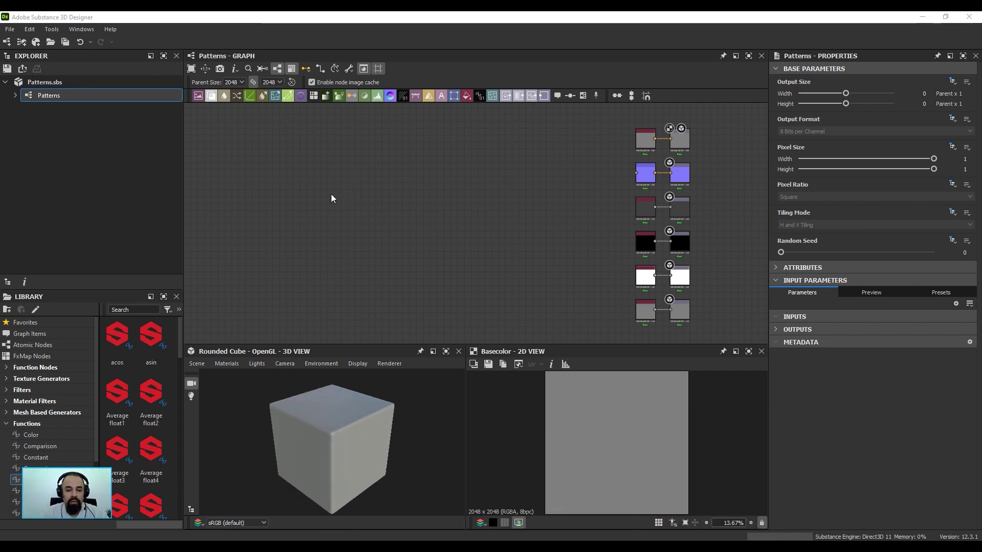
pyautogui.moveTo(336, 208); pyautogui.dragTo(342, 211, button='middle')
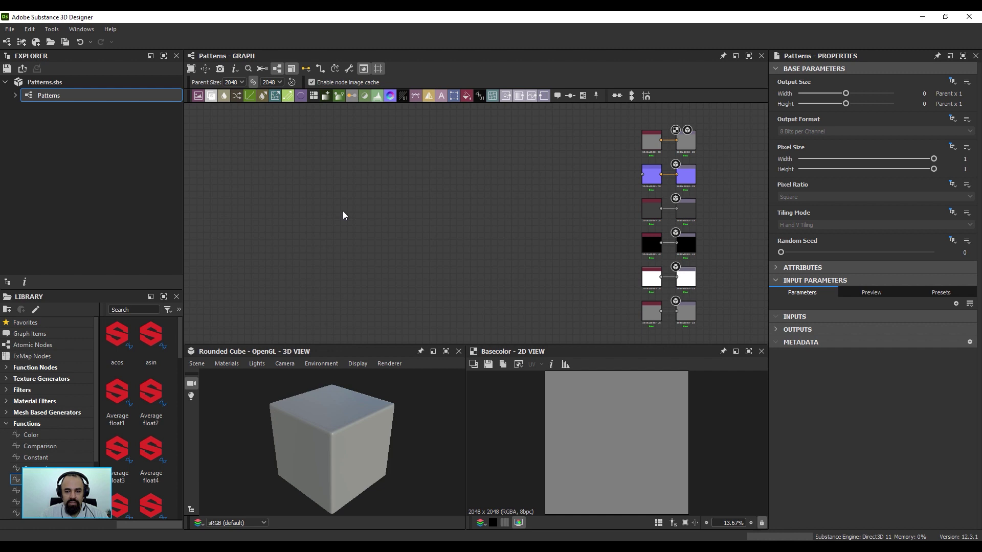
pyautogui.press('space')
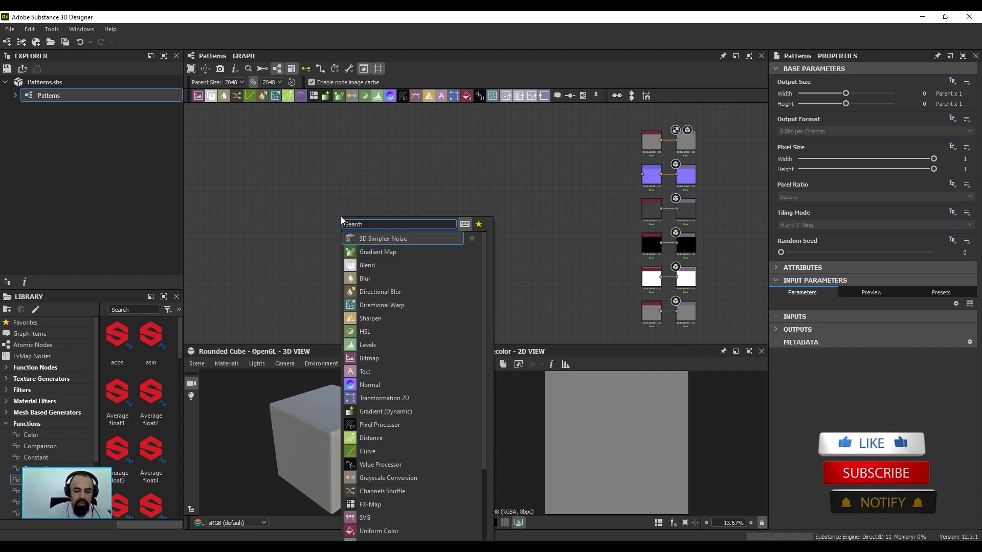
pyautogui.write('ساش')
pyautogui.press('BackSpace')
pyautogui.press('BackSpace')
pyautogui.press('BackSpace')
pyautogui.write('shape')
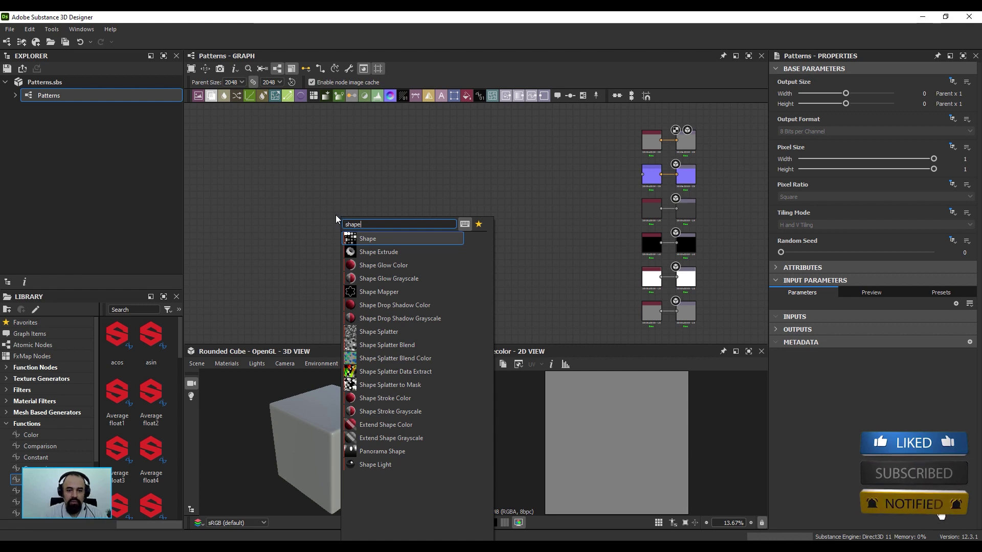
pyautogui.press('Escape')
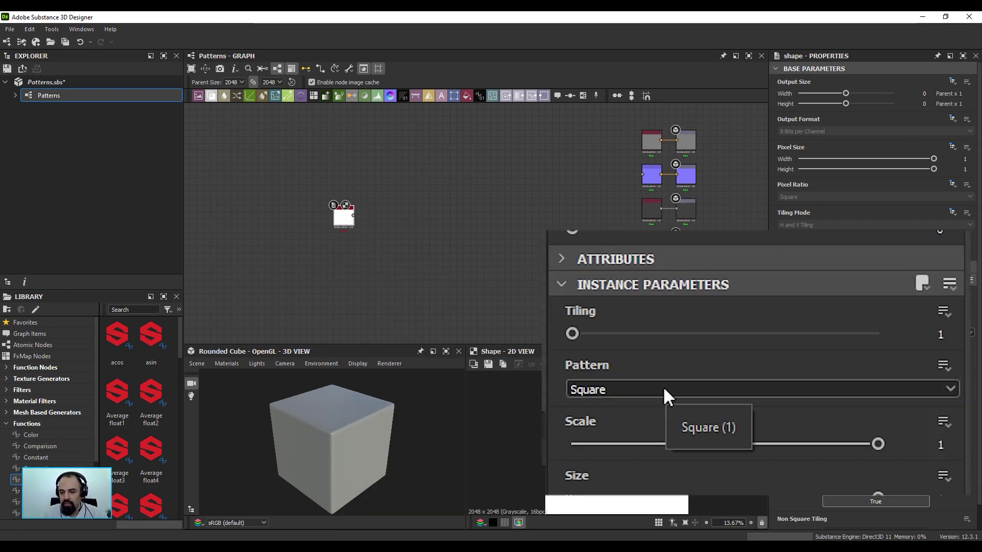
# Set the Shape pattern to Disc with a Scale of 0.5
pyautogui.click(665, 389)
pyautogui.click(620, 419)
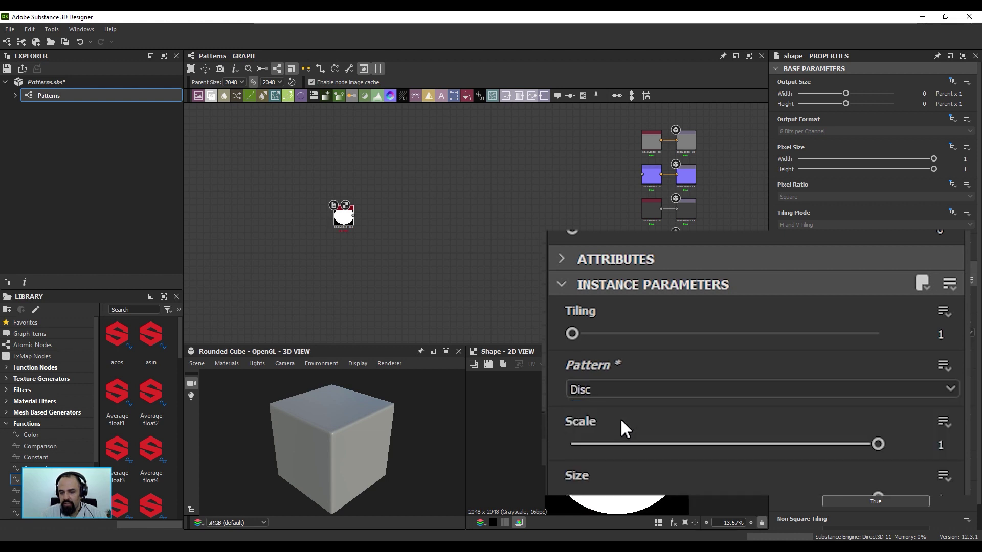
pyautogui.doubleClick(940, 444)
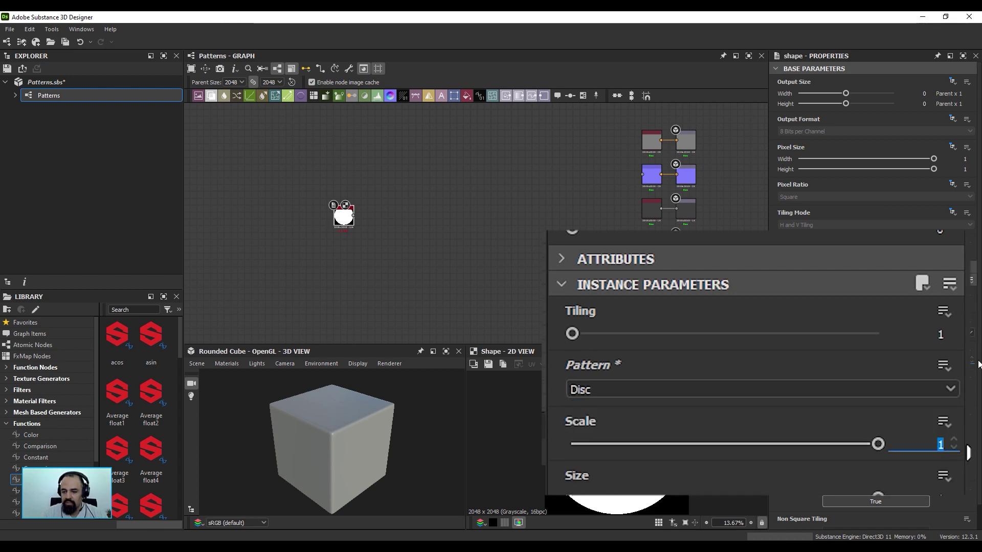
pyautogui.write('0')
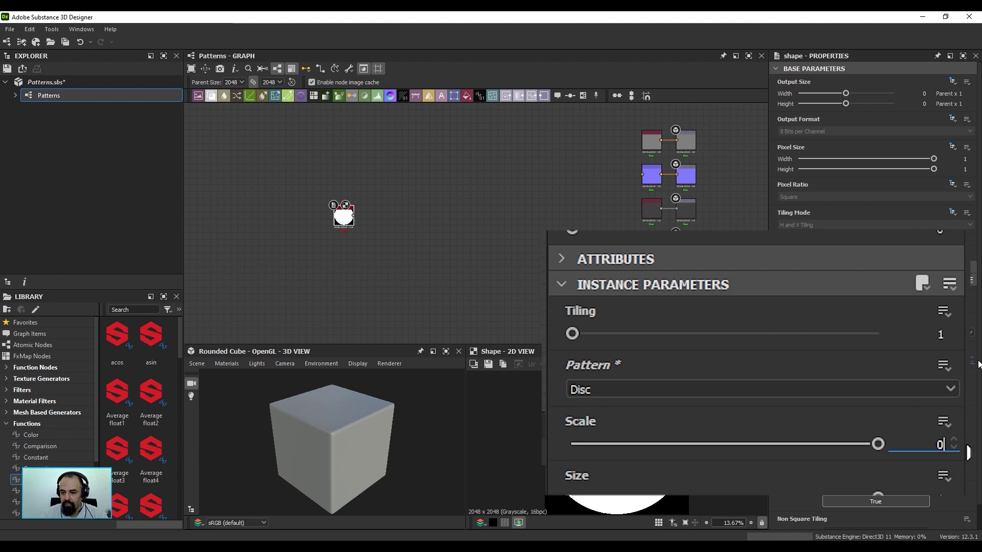
pyautogui.write('.5')
pyautogui.press('Return')
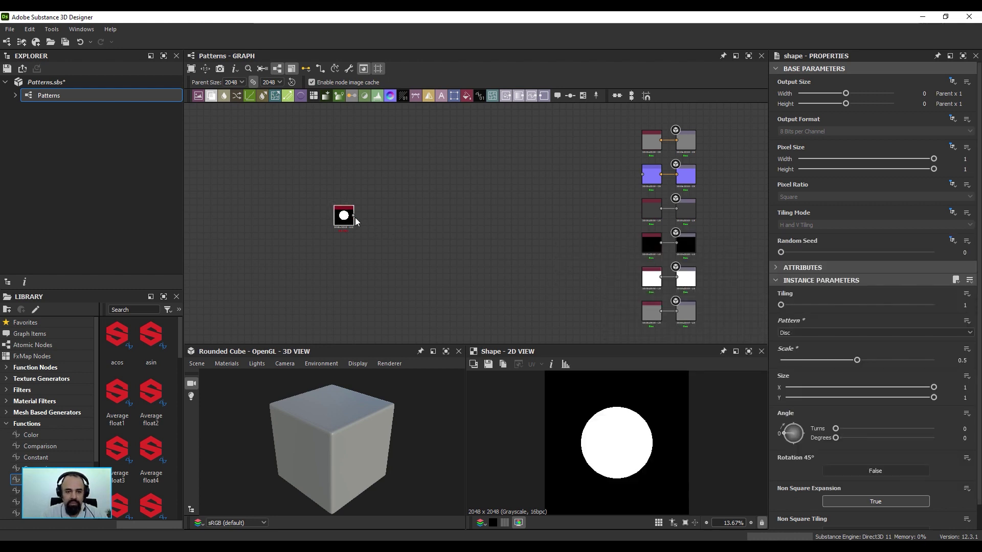
pyautogui.moveTo(343, 216); pyautogui.dragTo(342, 247)
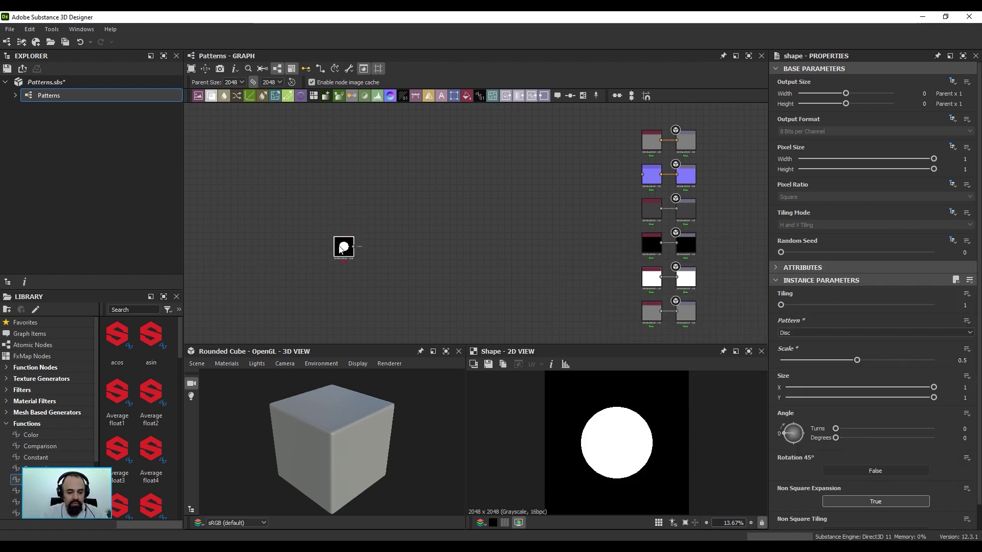
# Duplicate the disc Shape node and give the copy a Scale of 0.3
pyautogui.hotkey('ctrl', 'd')
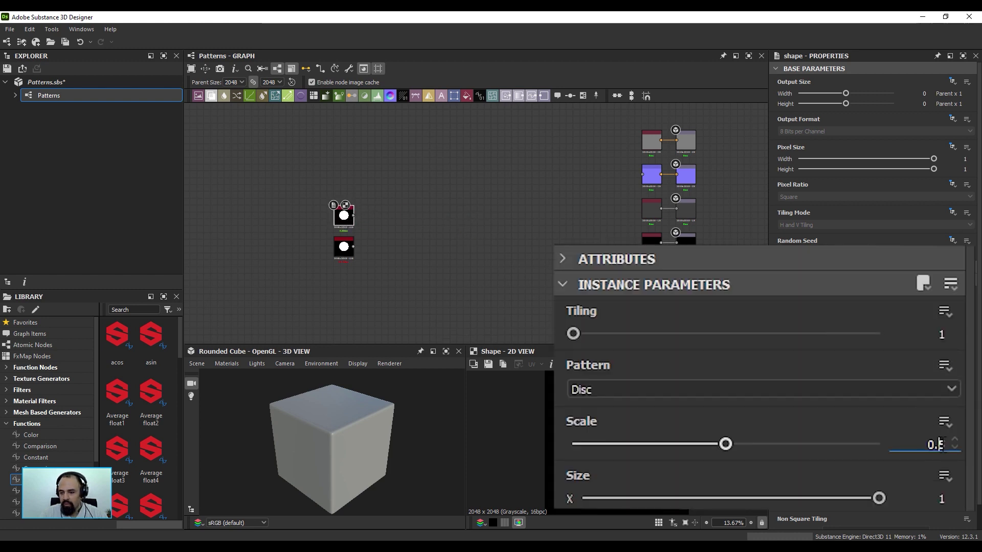
pyautogui.press('BackSpace')
pyautogui.write('3')
pyautogui.press('Return')
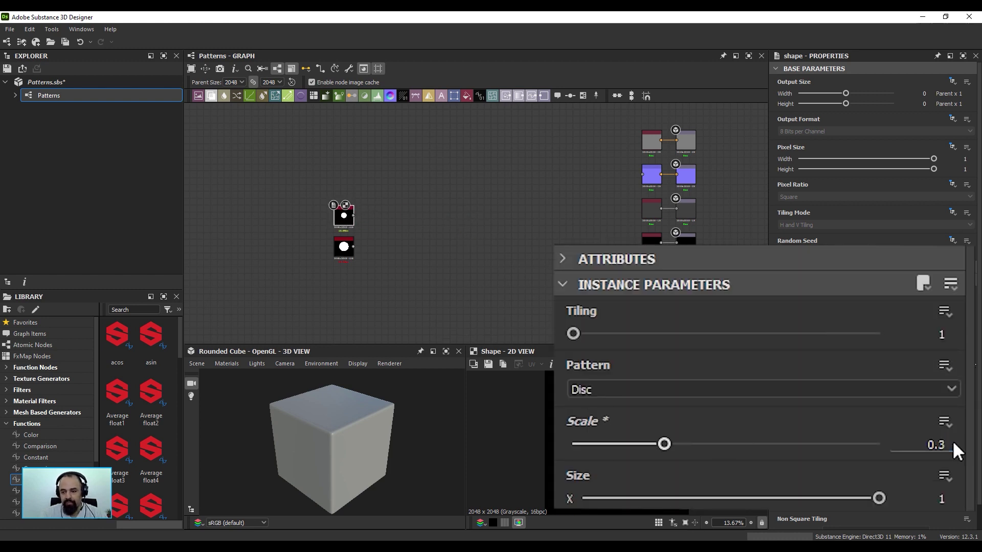
pyautogui.moveTo(346, 218); pyautogui.dragTo(343, 219)
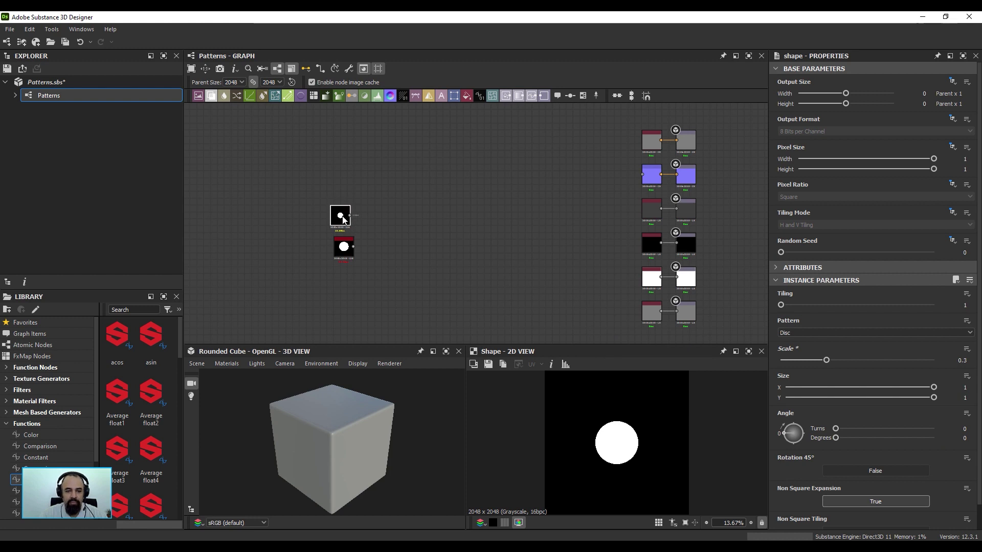
# Add a Blend node that combines both discs in Subtract mode
pyautogui.moveTo(224, 95); pyautogui.dragTo(389, 232)
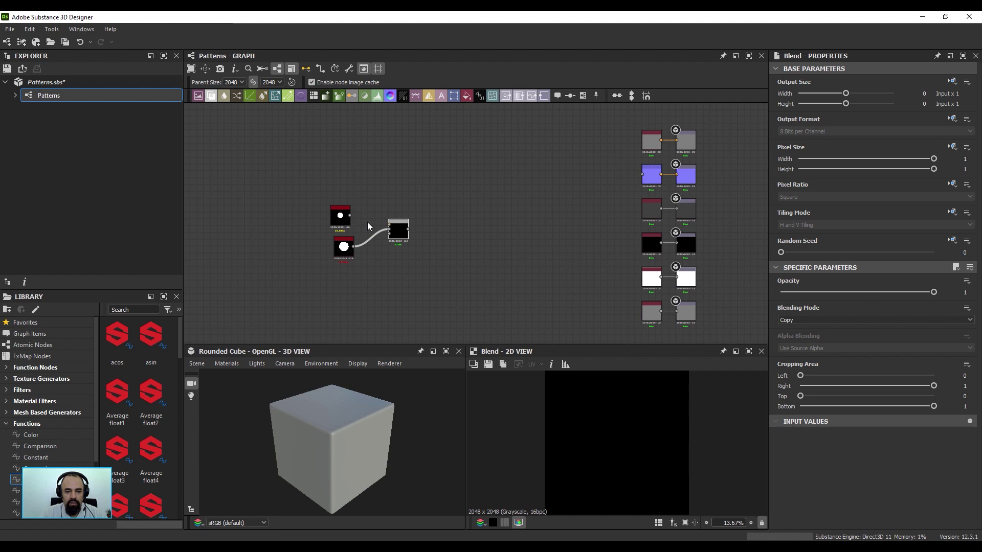
pyautogui.scroll(5, 398, 225)
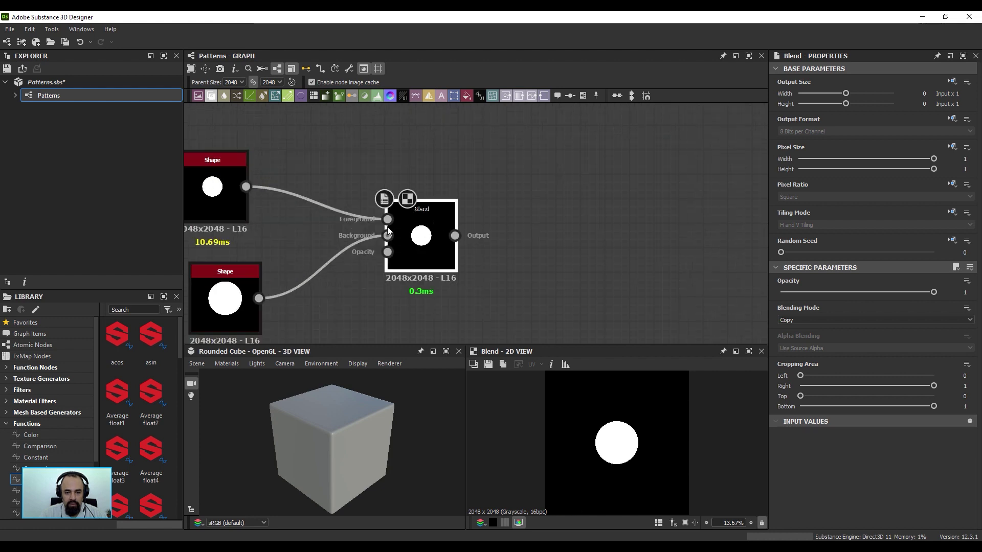
pyautogui.moveTo(324, 184); pyautogui.dragTo(336, 185)
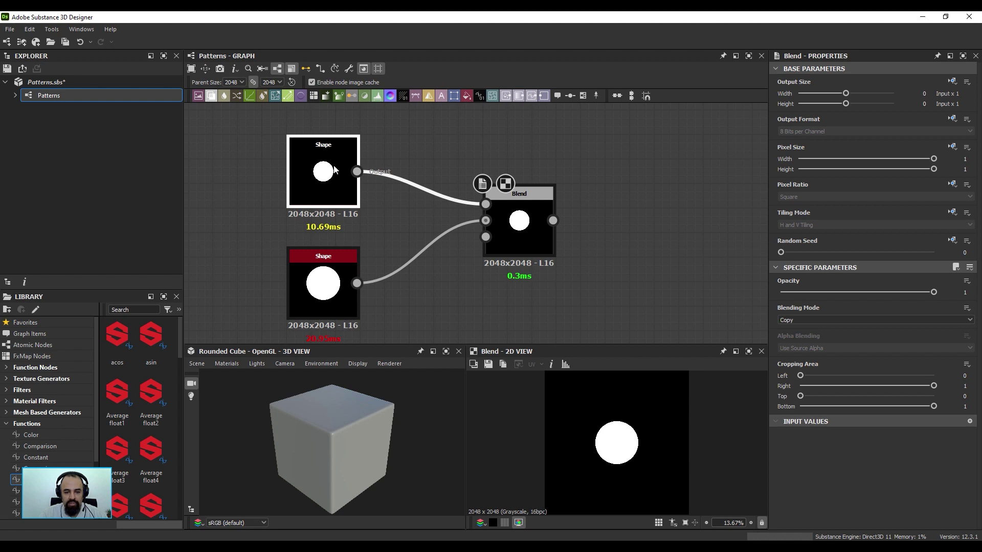
pyautogui.click(524, 236)
pyautogui.click(796, 319)
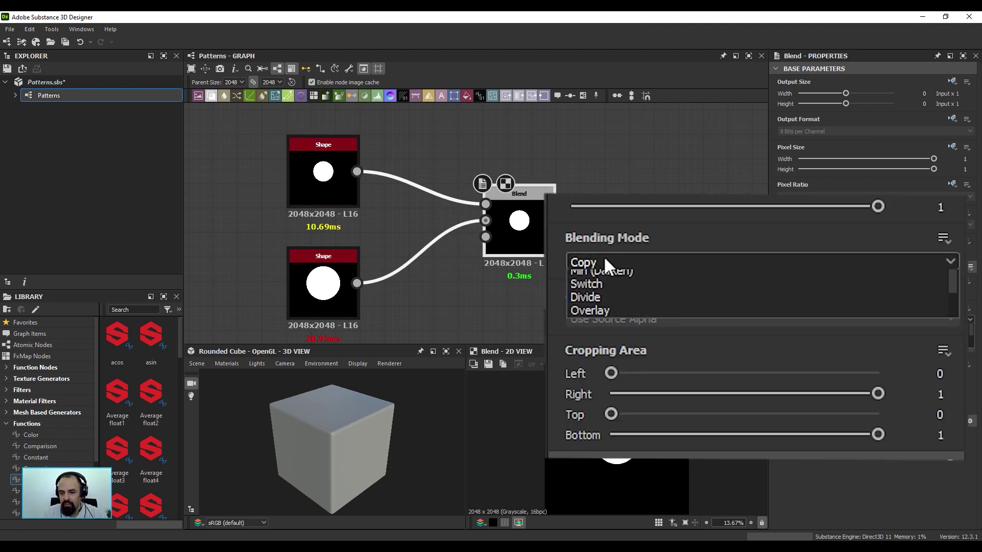
pyautogui.click(611, 305)
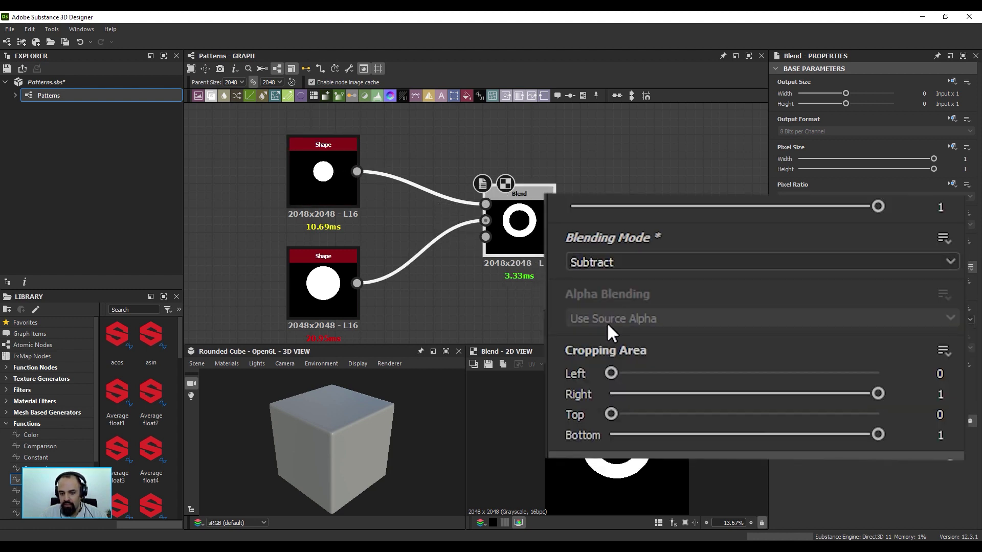
# Raise the inner disc's Scale to 0.41 to thin the ring
pyautogui.click(295, 197)
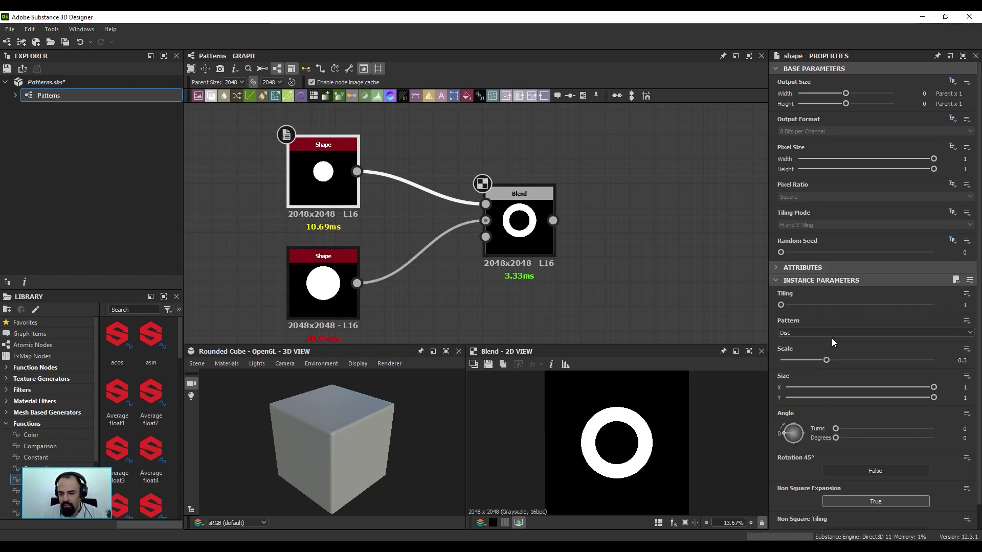
pyautogui.moveTo(825, 359); pyautogui.dragTo(841, 361)
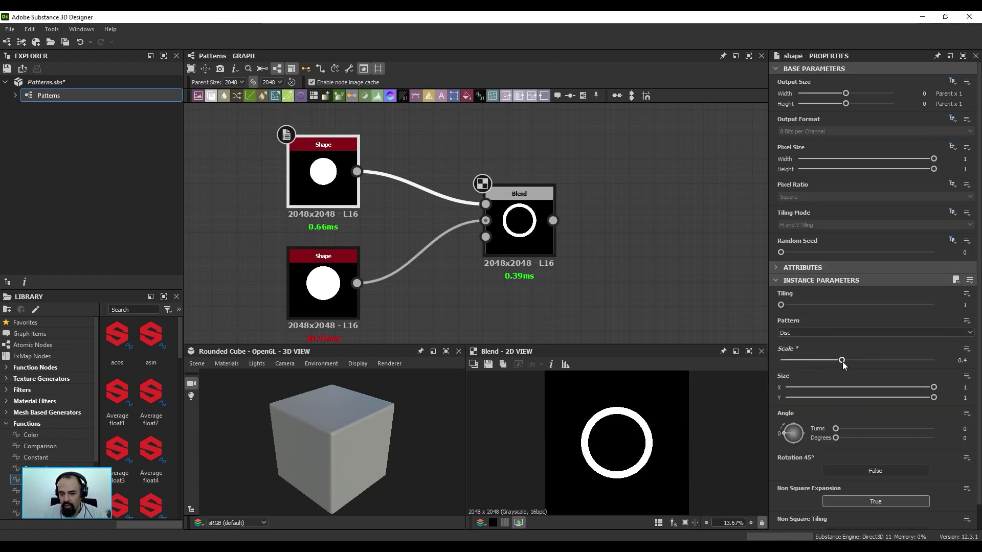
pyautogui.scroll(-5, 433, 239)
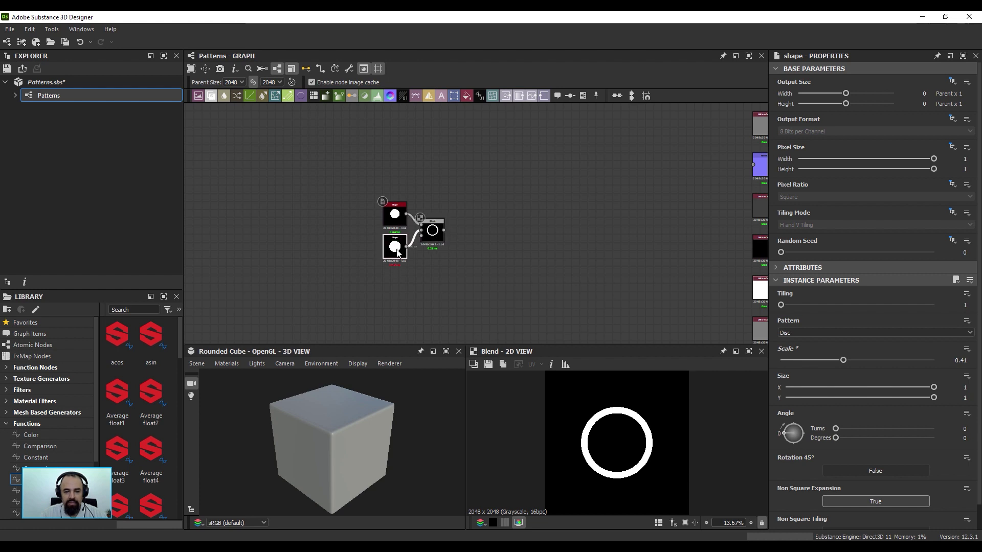
pyautogui.moveTo(449, 178); pyautogui.dragTo(370, 227, button='middle')
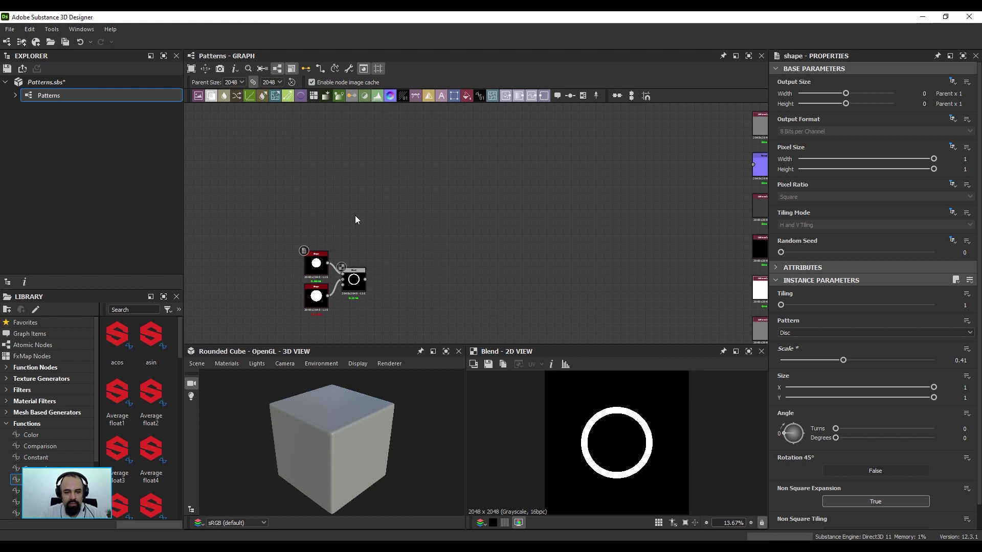
# Duplicate the top Shape node and switch the copy's pattern to Square
pyautogui.press('space')
pyautogui.press('Escape')
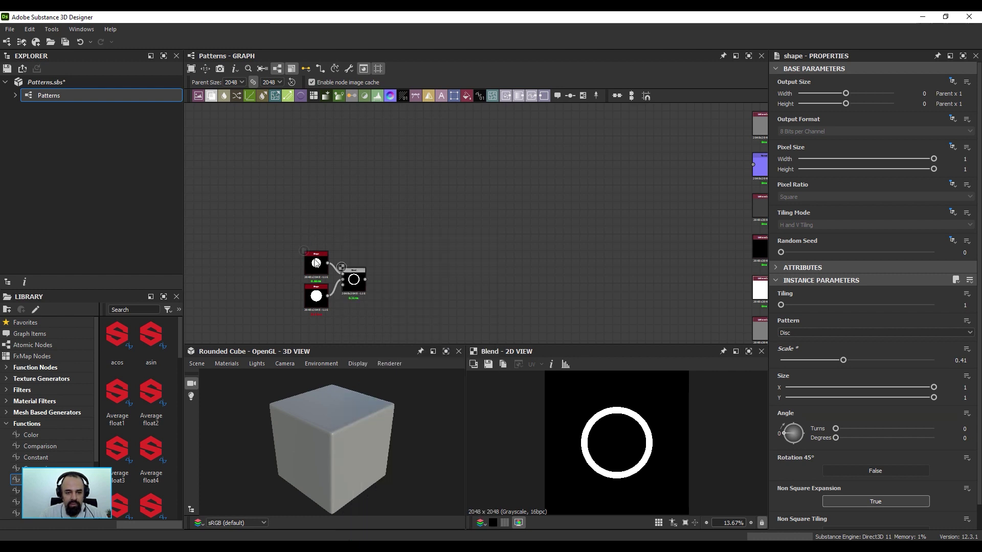
pyautogui.click(316, 266)
pyautogui.hotkey('ctrl', 'd')
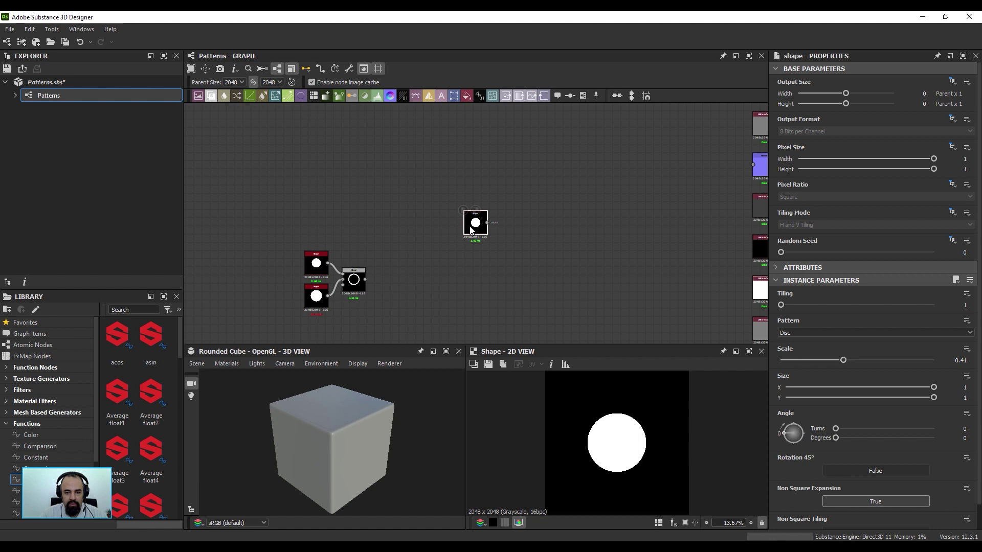
pyautogui.moveTo(466, 226); pyautogui.dragTo(310, 229)
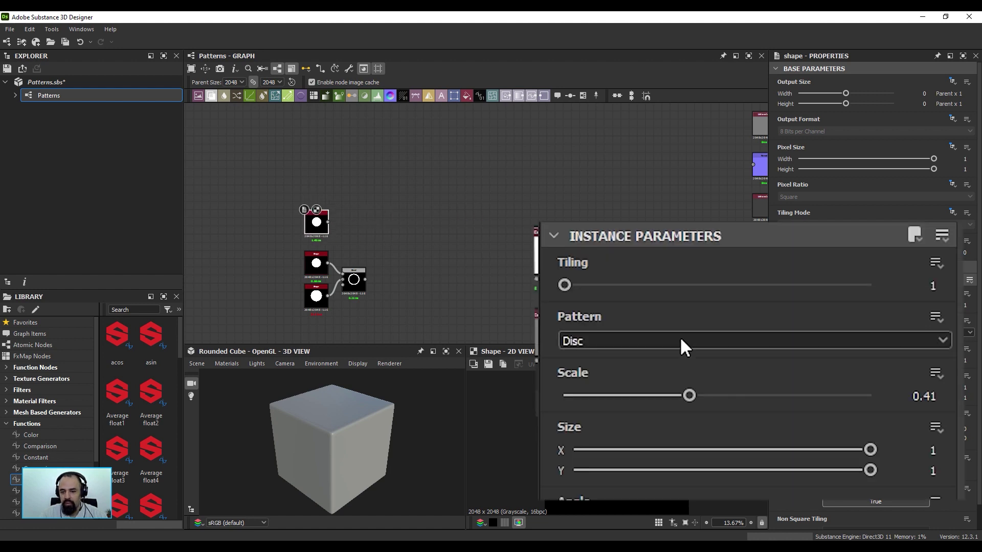
pyautogui.click(680, 340)
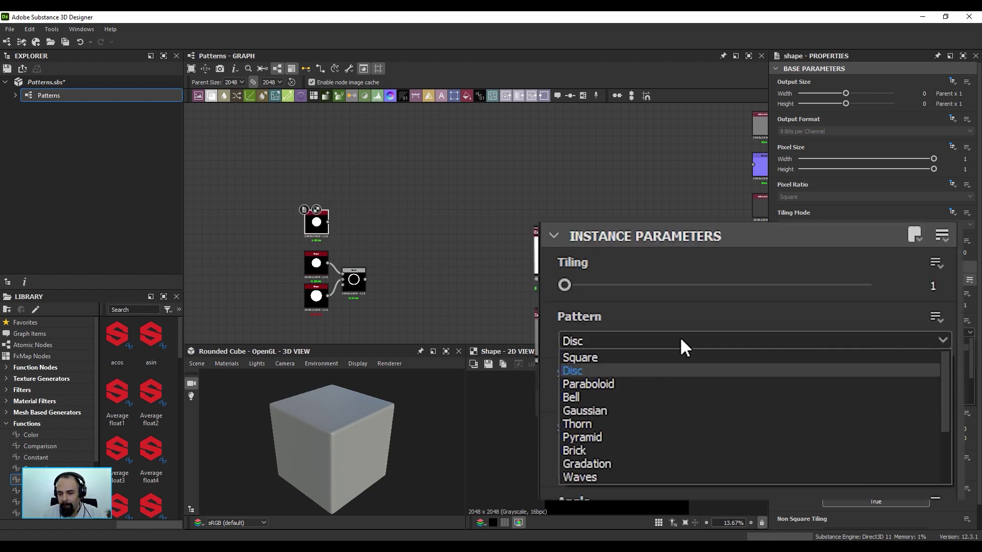
pyautogui.click(666, 357)
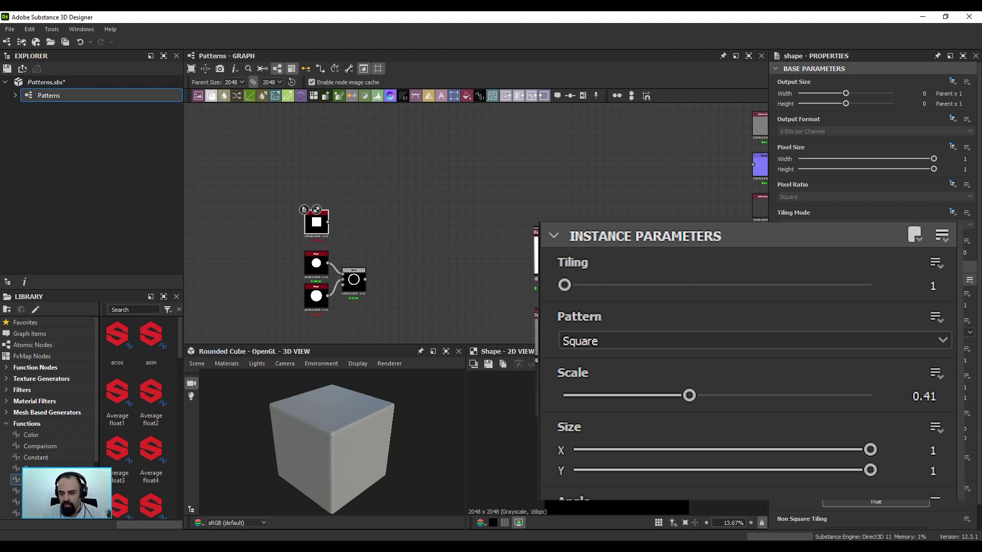
# Stretch the square into a Size X 2 band feeding a Transformation 2D, and add a Blend node
pyautogui.click(965, 388)
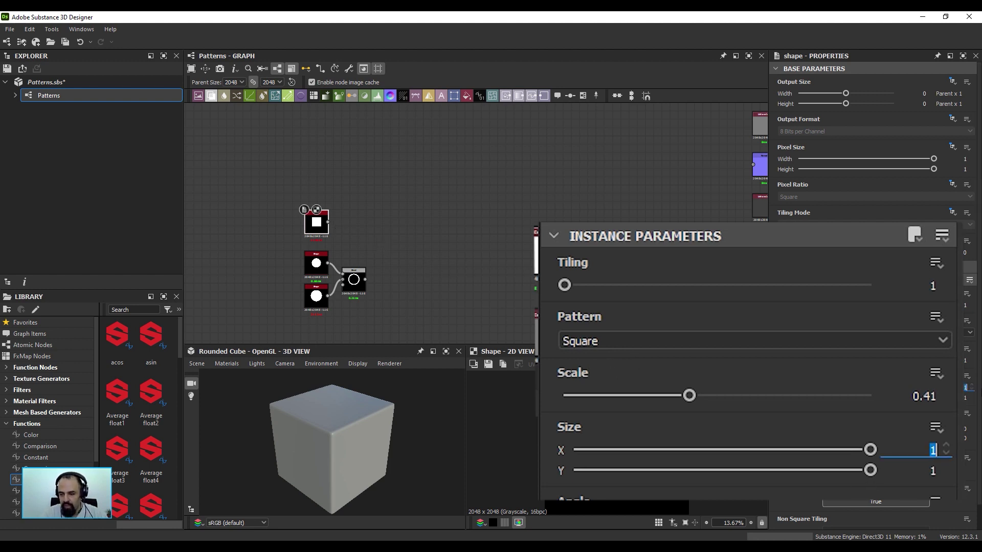
pyautogui.write('2')
pyautogui.press('Return')
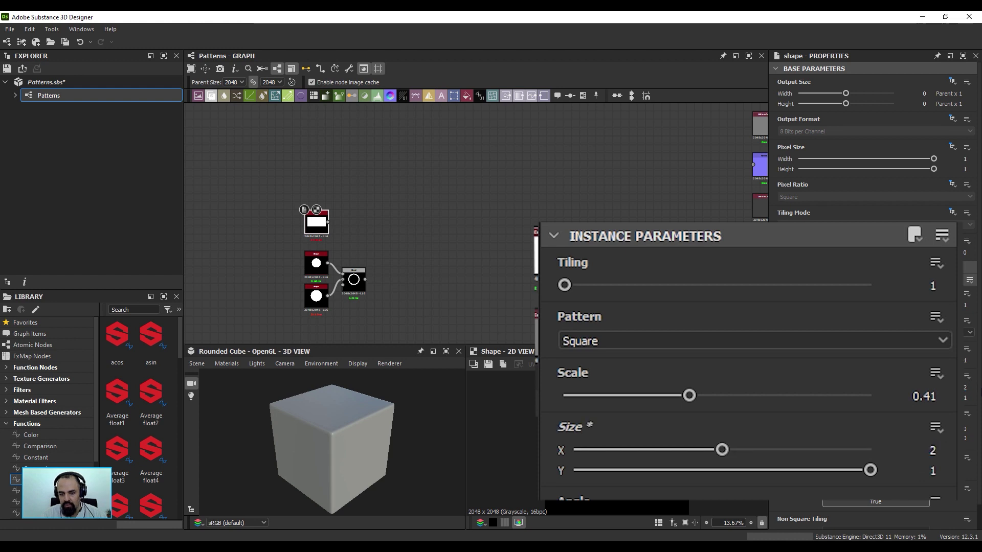
pyautogui.moveTo(722, 450); pyautogui.dragTo(898, 379)
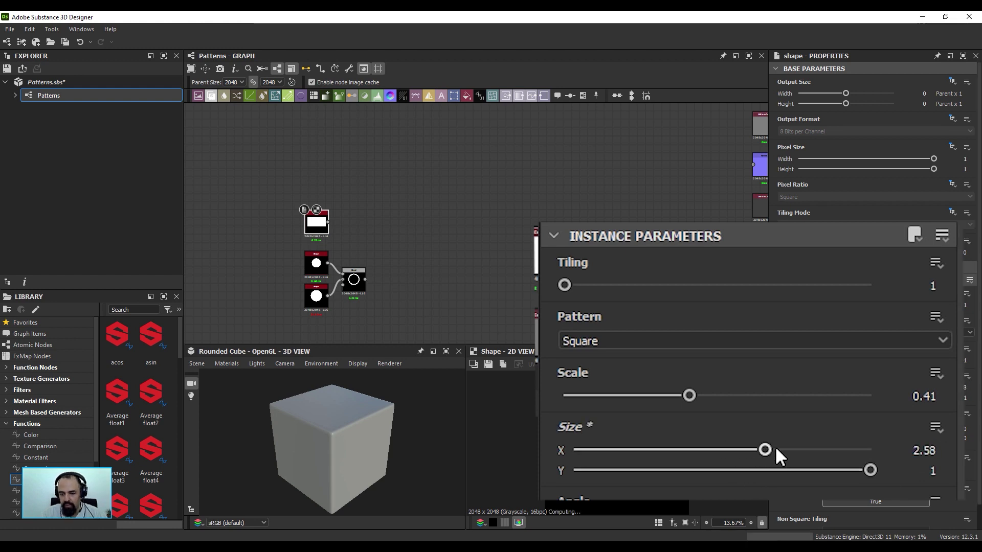
pyautogui.moveTo(329, 222); pyautogui.dragTo(352, 222)
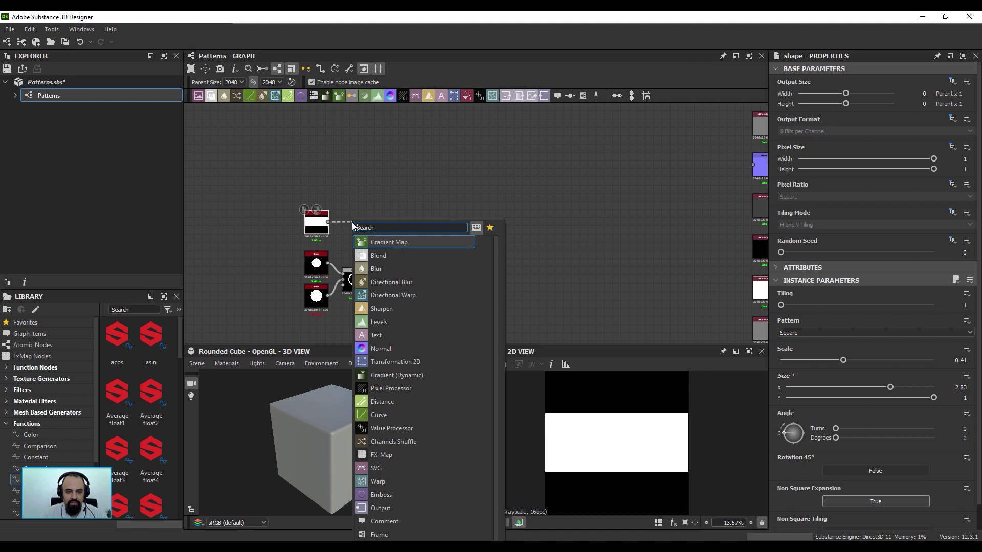
pyautogui.click(421, 361)
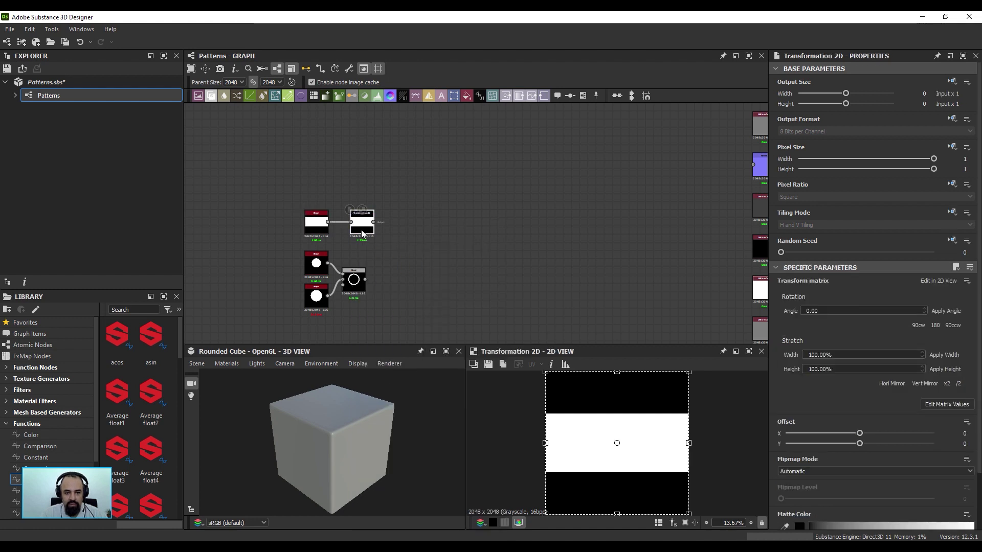
pyautogui.click(212, 98)
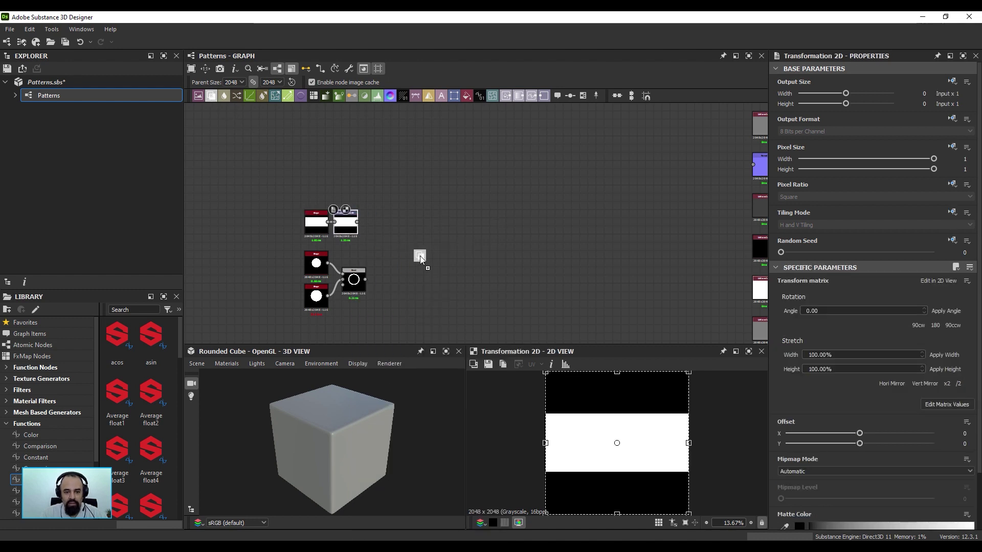
# Wire the ring and band into the Blend in Subtract mode, and shift the band up (Offset Y ≈0.2)
pyautogui.moveTo(366, 279); pyautogui.dragTo(409, 255)
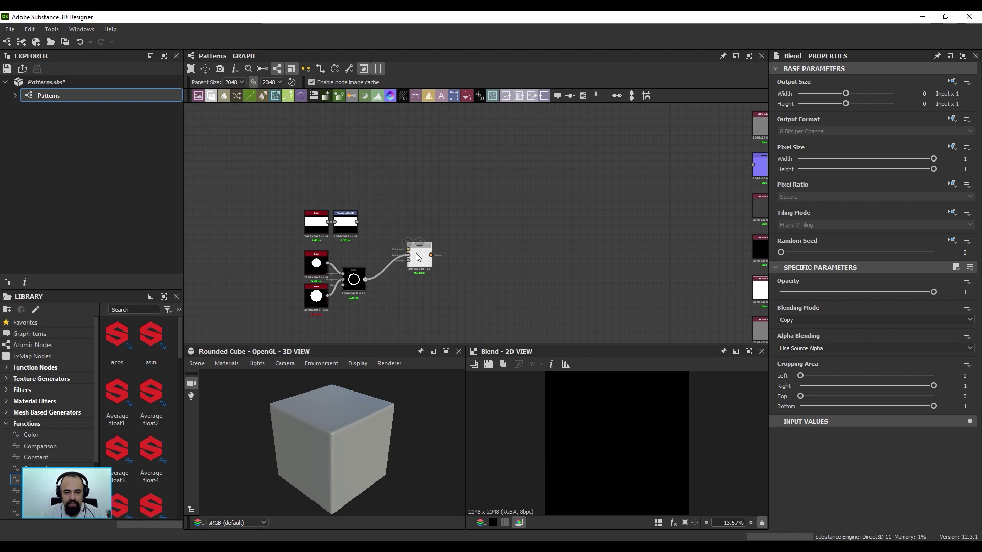
pyautogui.moveTo(357, 222); pyautogui.dragTo(409, 248)
pyautogui.scroll(3, 410, 256)
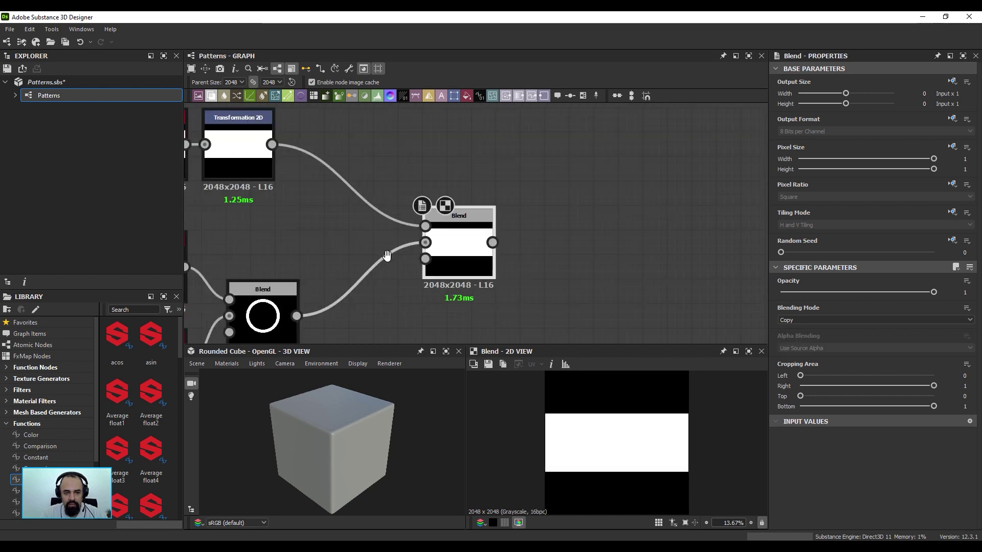
pyautogui.scroll(-1, 515, 236)
pyautogui.scroll(-1, 489, 226)
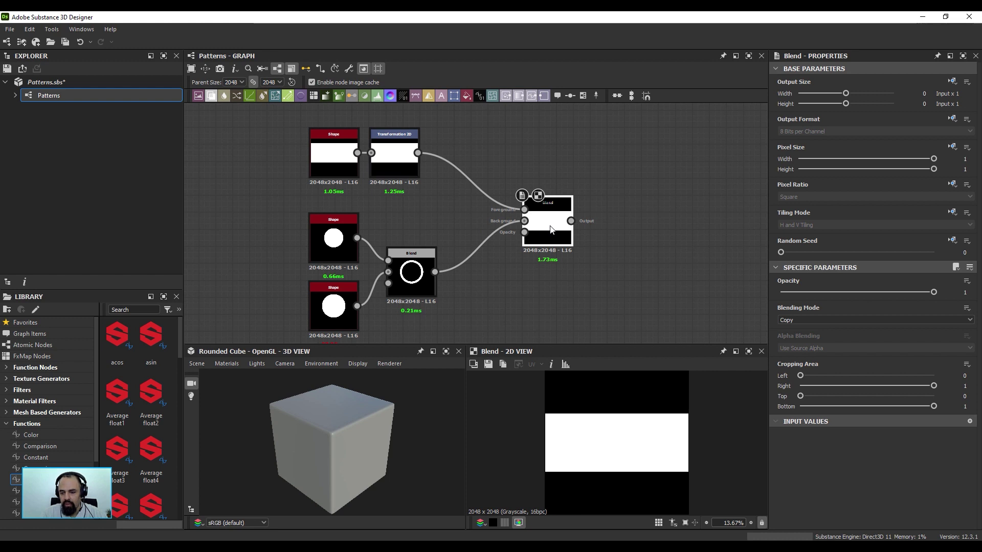
pyautogui.click(805, 321)
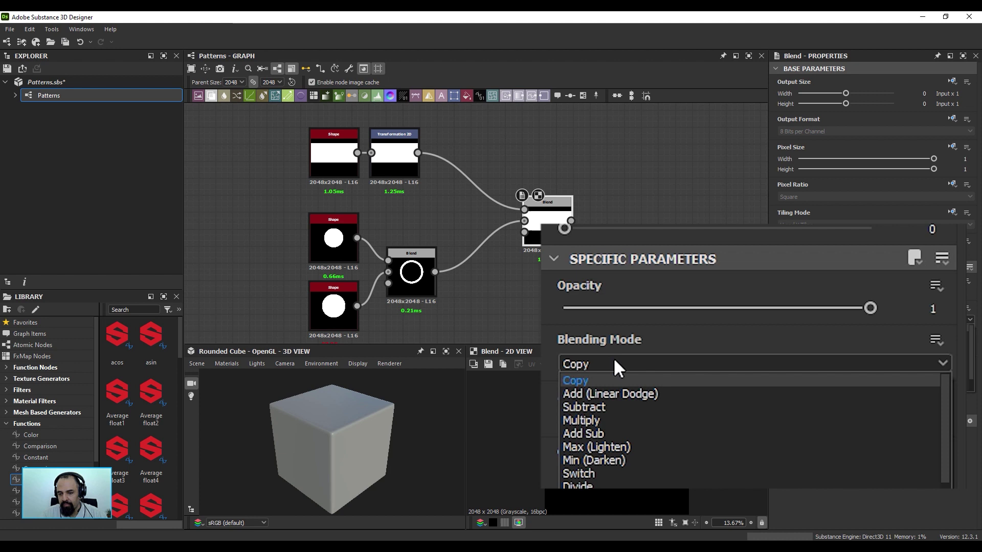
pyautogui.click(604, 407)
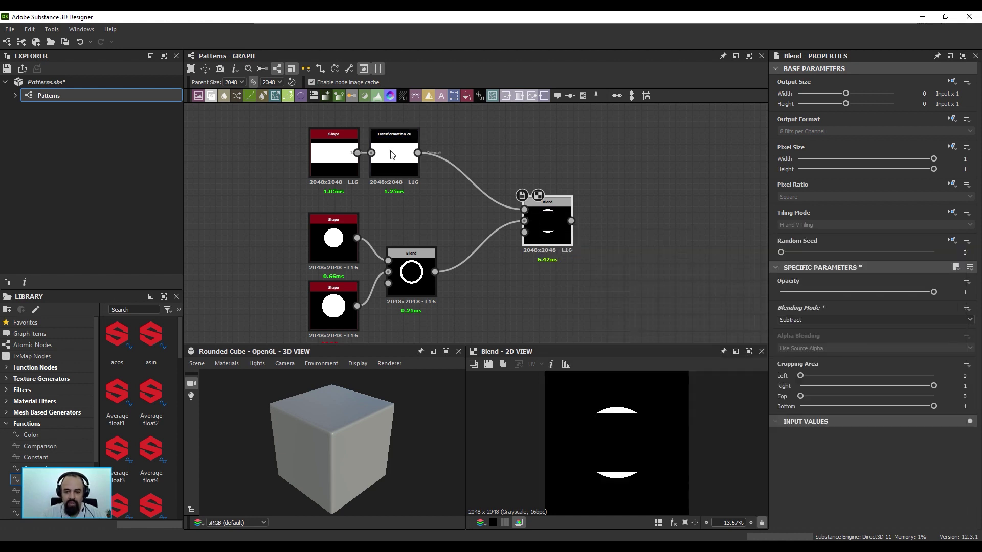
pyautogui.click(390, 155)
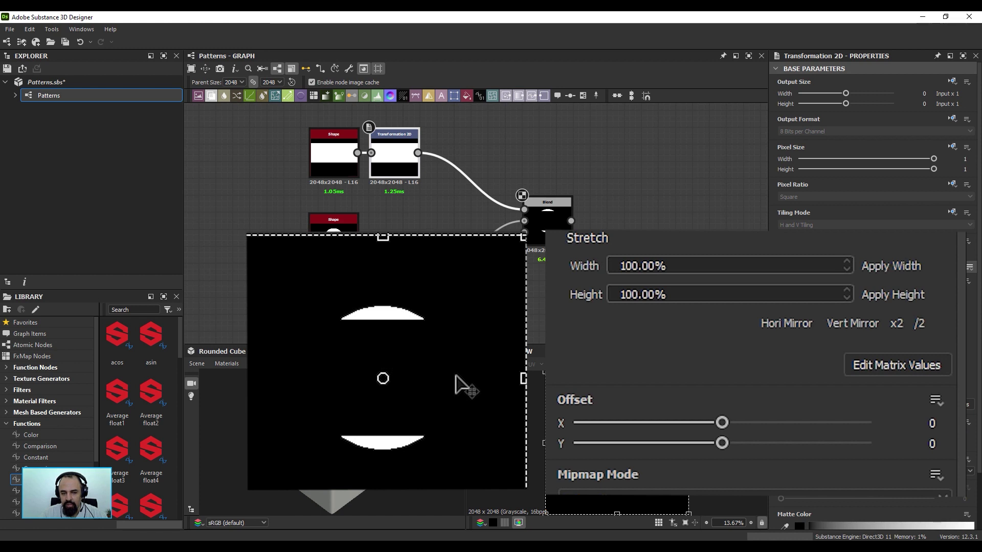
pyautogui.moveTo(455, 384); pyautogui.dragTo(455, 326)
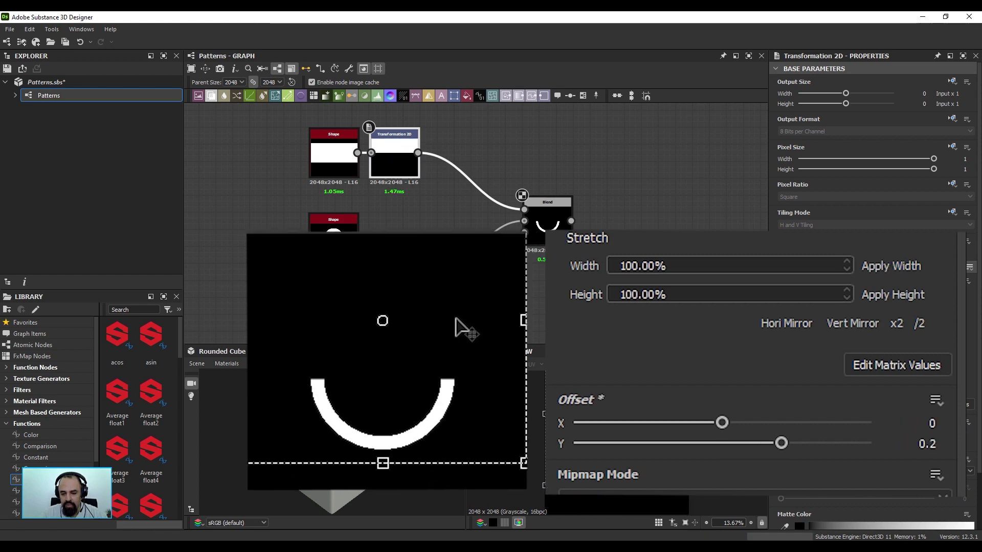
pyautogui.scroll(-2, 487, 273)
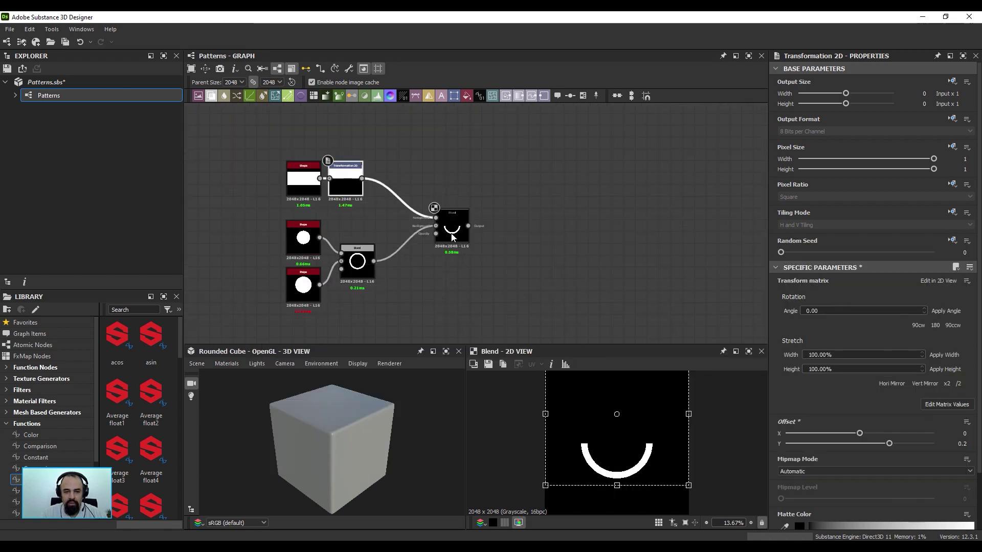
pyautogui.scroll(-1, 487, 274)
# Duplicate the arc node network and place the copy below the original
pyautogui.moveTo(486, 274); pyautogui.dragTo(446, 261, button='middle')
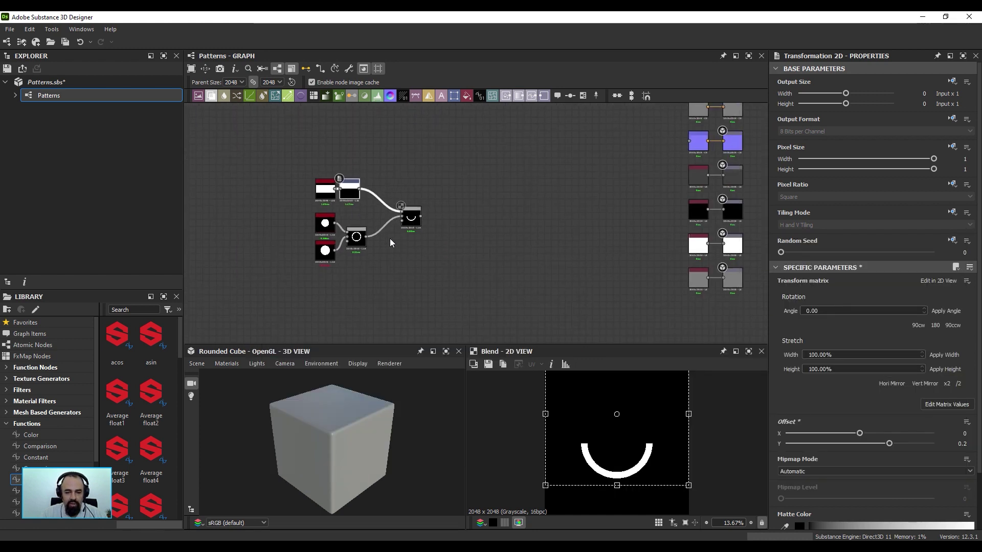
pyautogui.moveTo(423, 275); pyautogui.dragTo(301, 168)
pyautogui.hotkey('ctrl', 'd')
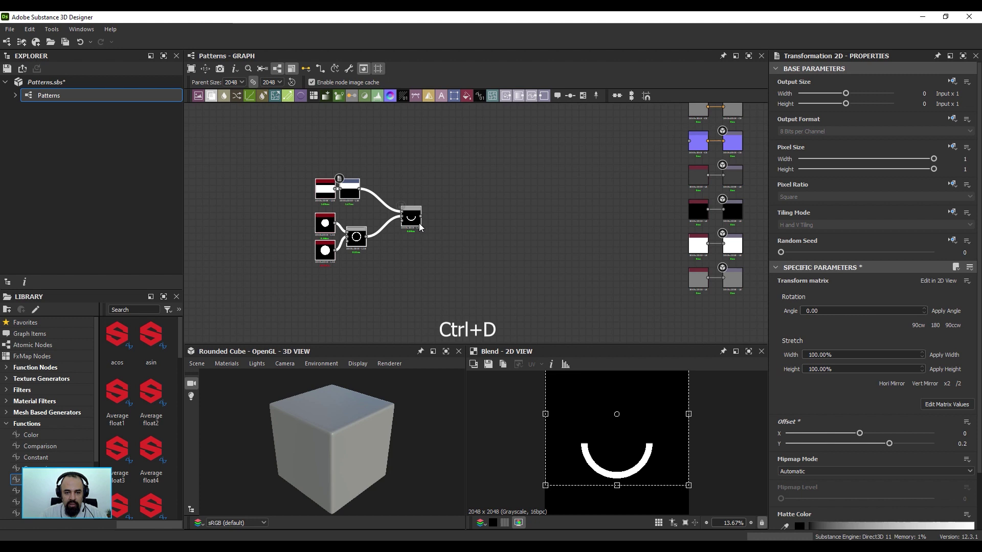
pyautogui.moveTo(407, 218); pyautogui.dragTo(350, 176)
pyautogui.hotkey('ctrl', 'd')
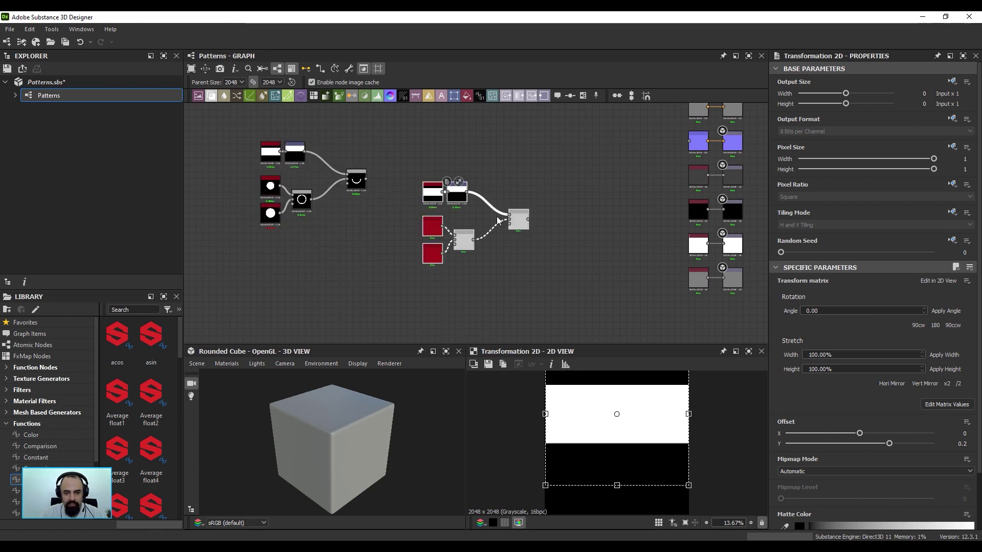
pyautogui.moveTo(494, 233); pyautogui.dragTo(339, 300)
pyautogui.click(387, 263)
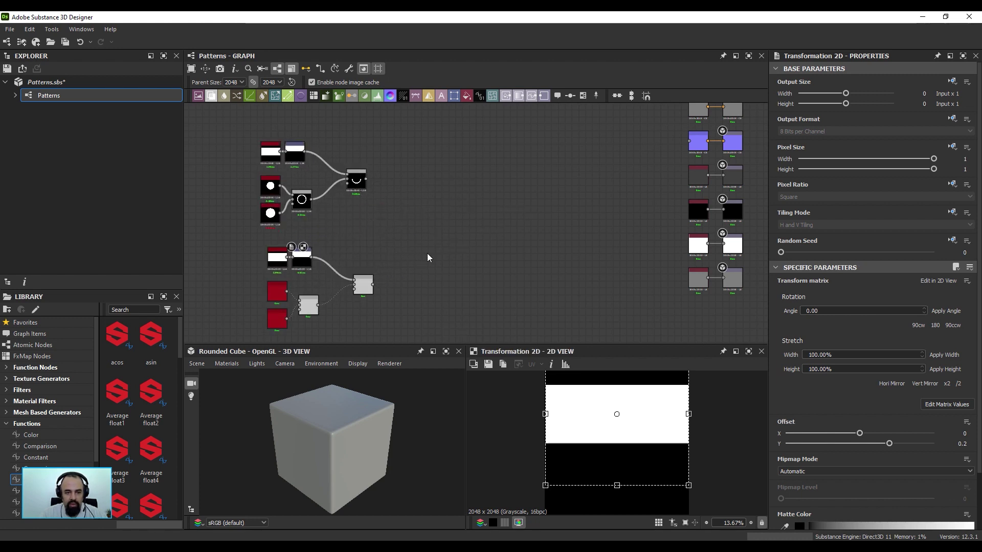
# Add a Transformation 2D after the original arc Blend's output
pyautogui.doubleClick(370, 284)
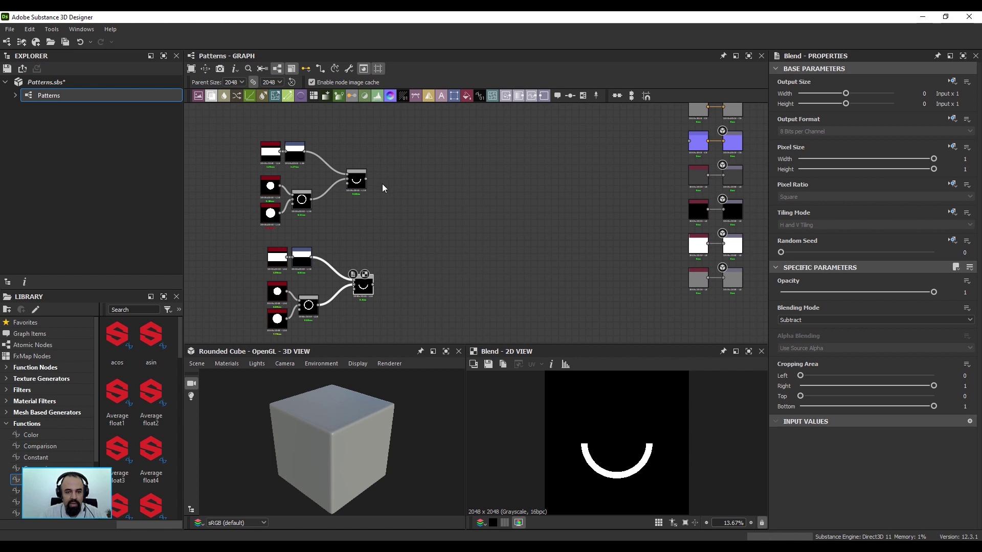
pyautogui.moveTo(367, 180); pyautogui.dragTo(399, 180)
pyautogui.click(461, 320)
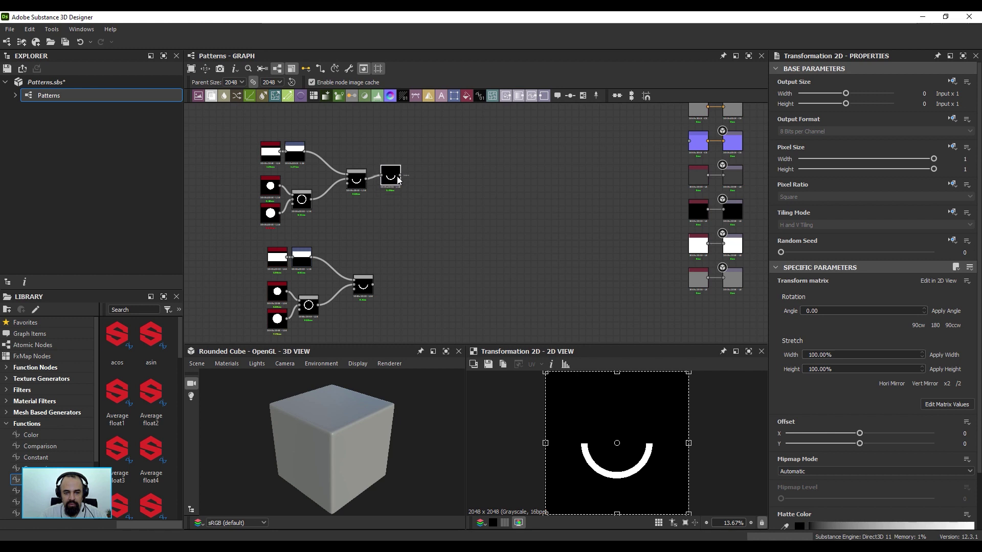
# Add a third Blend node fed by the transformed original arc and the duplicate arc
pyautogui.rightClick(386, 209)
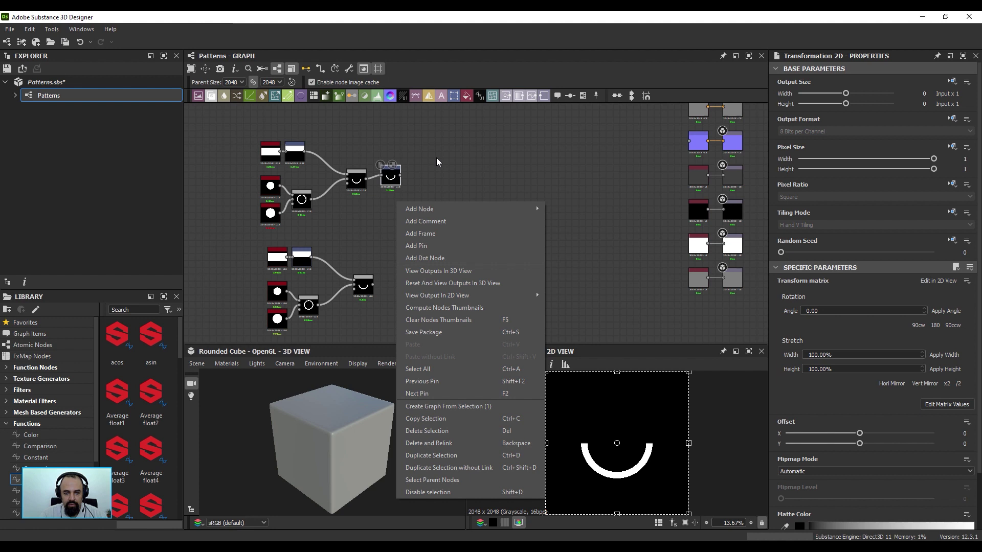
pyautogui.click(390, 178)
pyautogui.moveTo(391, 178); pyautogui.dragTo(384, 178)
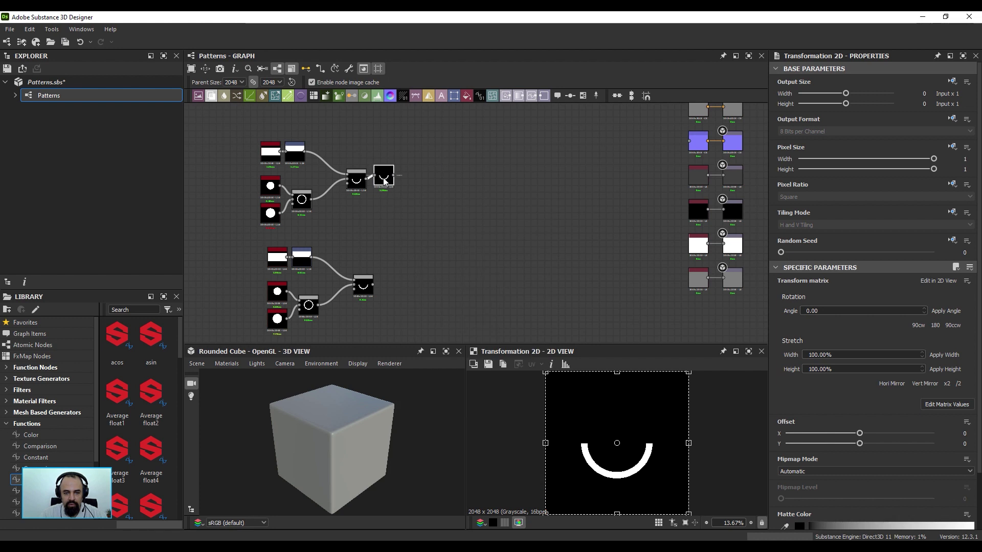
pyautogui.click(223, 96)
pyautogui.click(466, 232)
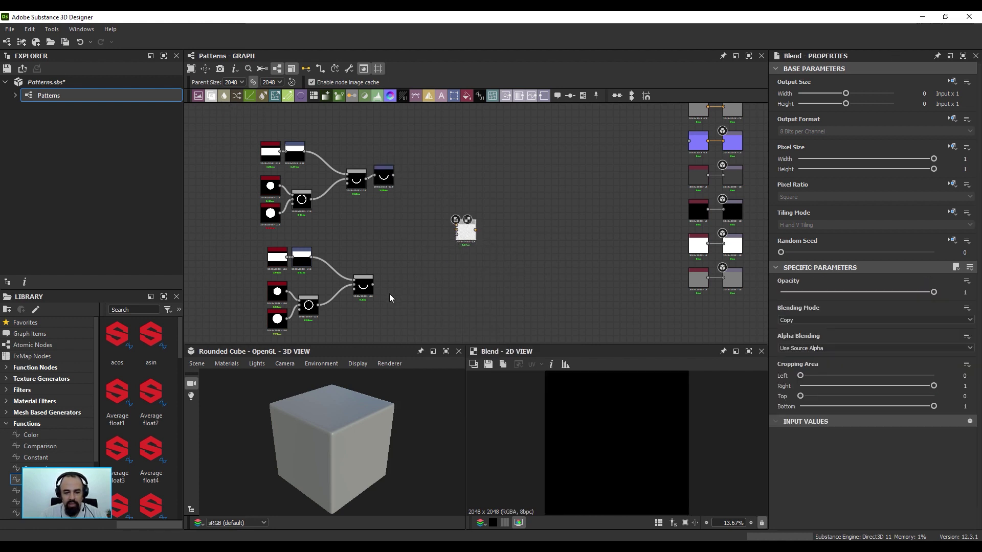
pyautogui.moveTo(374, 286)
pyautogui.mouseDown()
pyautogui.moveTo(457, 228)
pyautogui.moveTo(393, 177)
pyautogui.mouseUp()
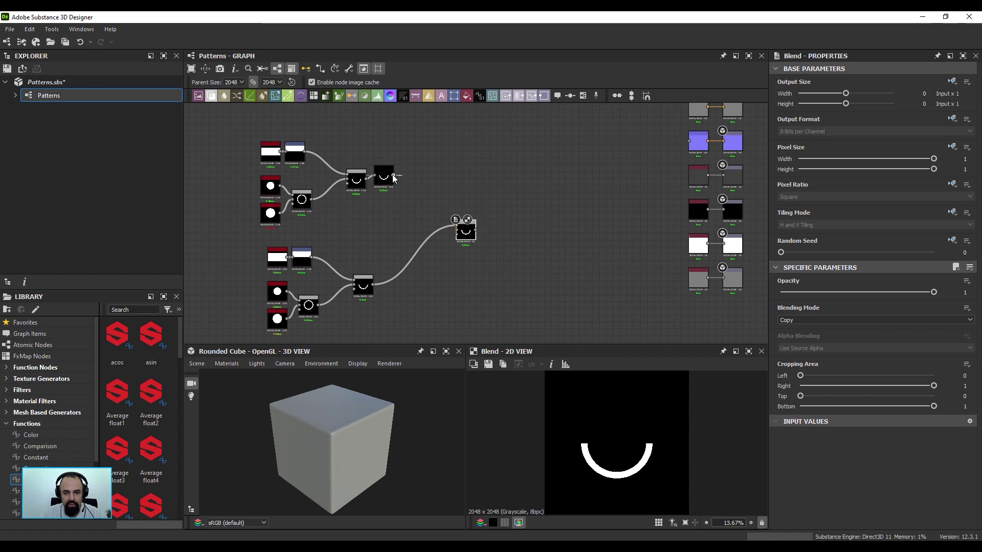
pyautogui.moveTo(458, 228)
pyautogui.mouseDown()
pyautogui.moveTo(370, 285)
pyautogui.moveTo(465, 229)
pyautogui.mouseUp()
pyautogui.scroll(3, 465, 225)
pyautogui.scroll(-1, 478, 222)
pyautogui.scroll(-1, 478, 222)
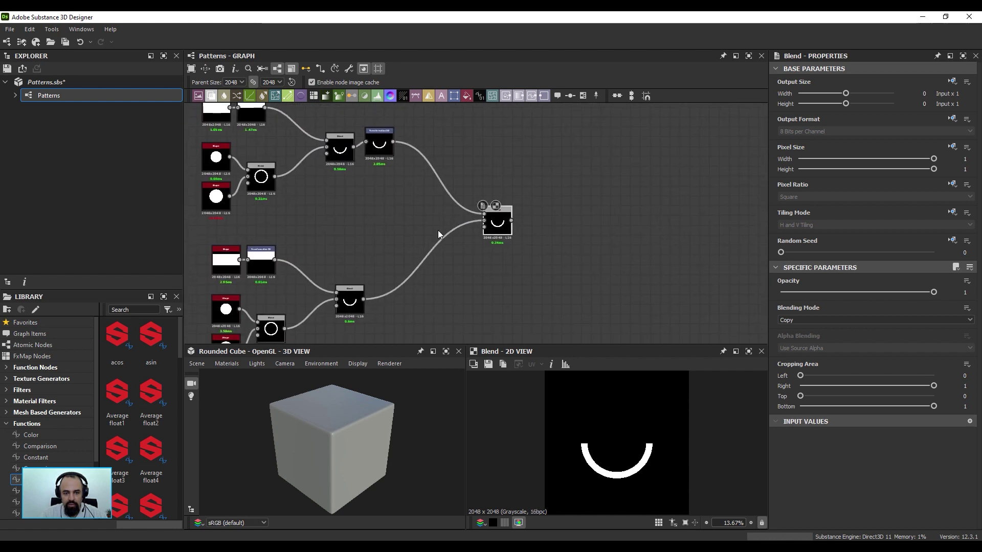
pyautogui.scroll(2, 453, 226)
pyautogui.moveTo(451, 224); pyautogui.dragTo(386, 246, button='middle')
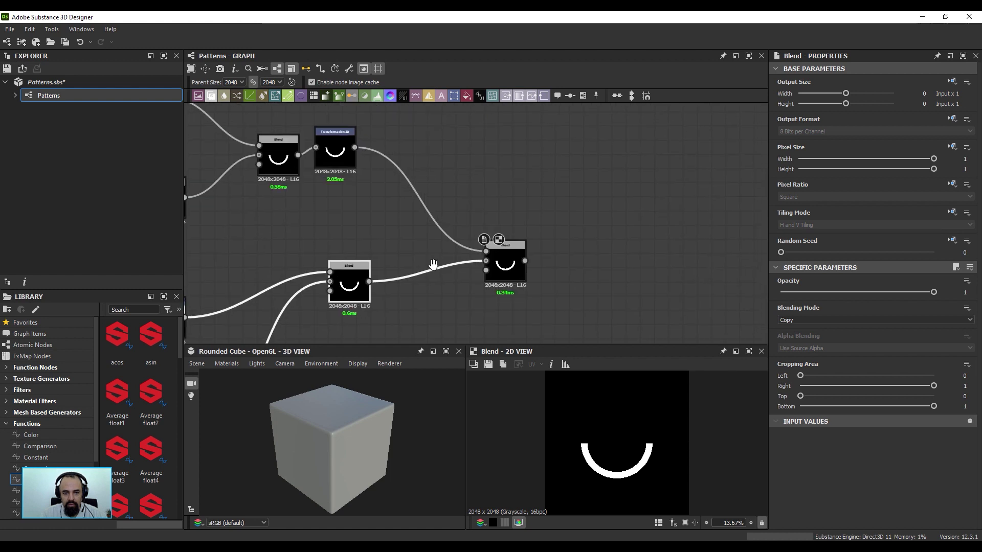
pyautogui.scroll(-3, 434, 252)
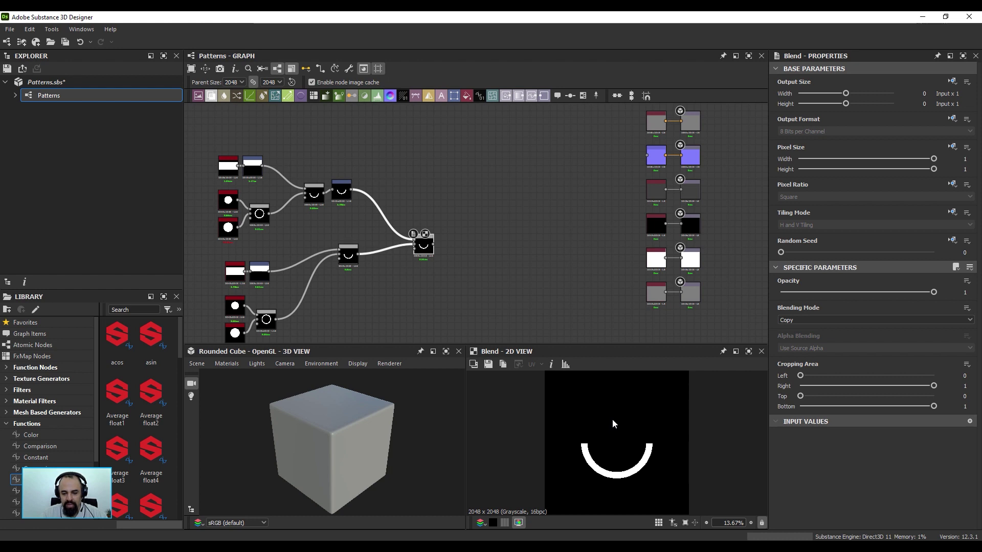
# Turn on the tiled preview and flip the upper arc with Stretch Height -100%
pyautogui.press('t')
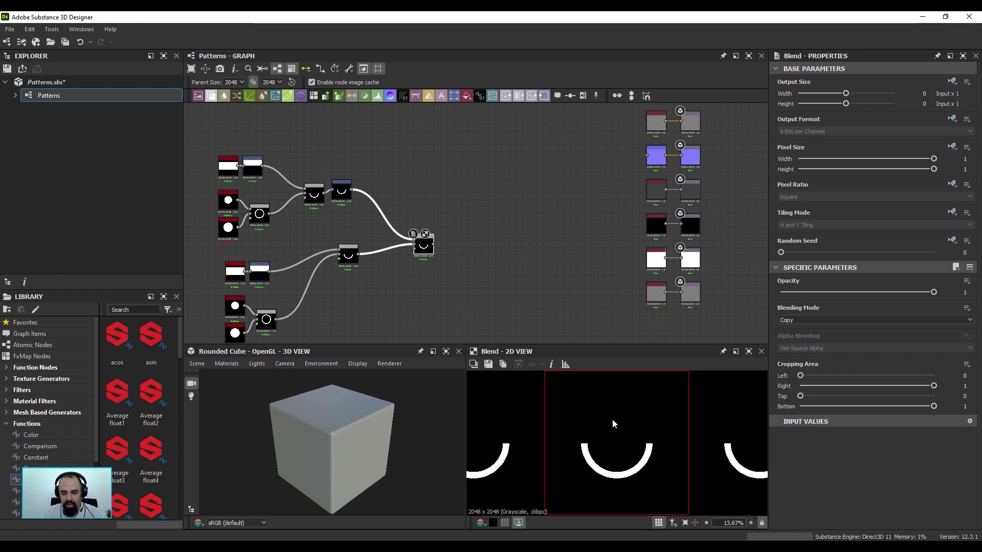
pyautogui.click(342, 197)
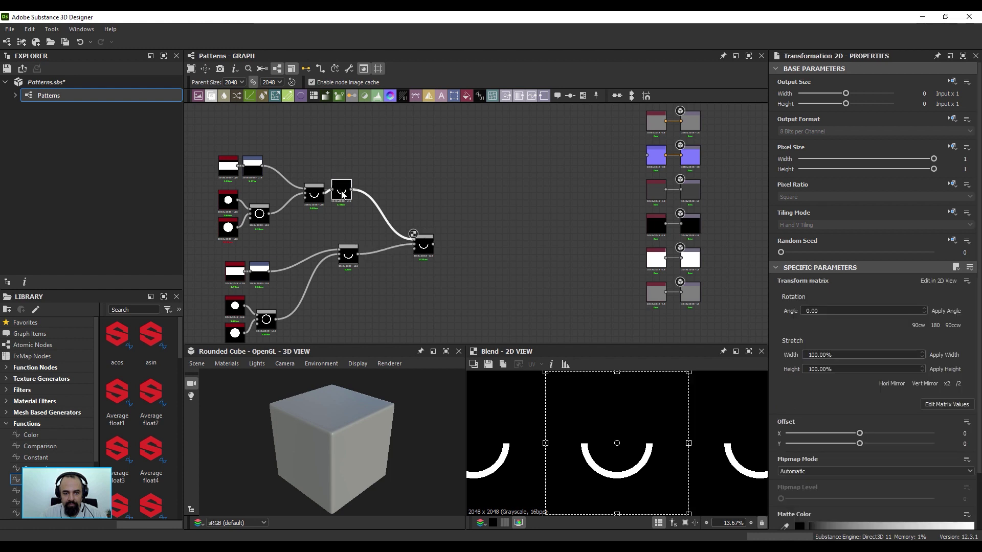
pyautogui.moveTo(343, 198); pyautogui.dragTo(343, 193)
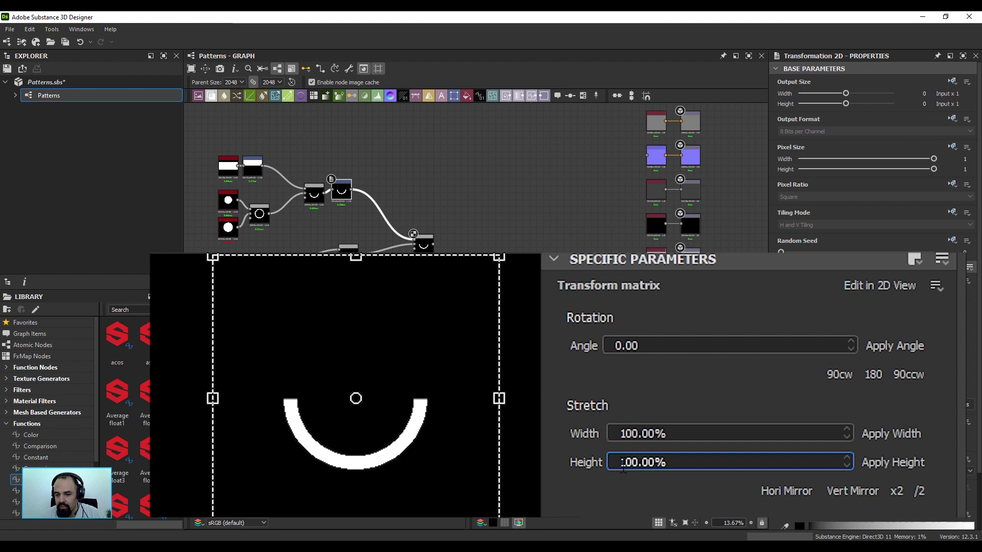
pyautogui.write('-')
pyautogui.press('Return')
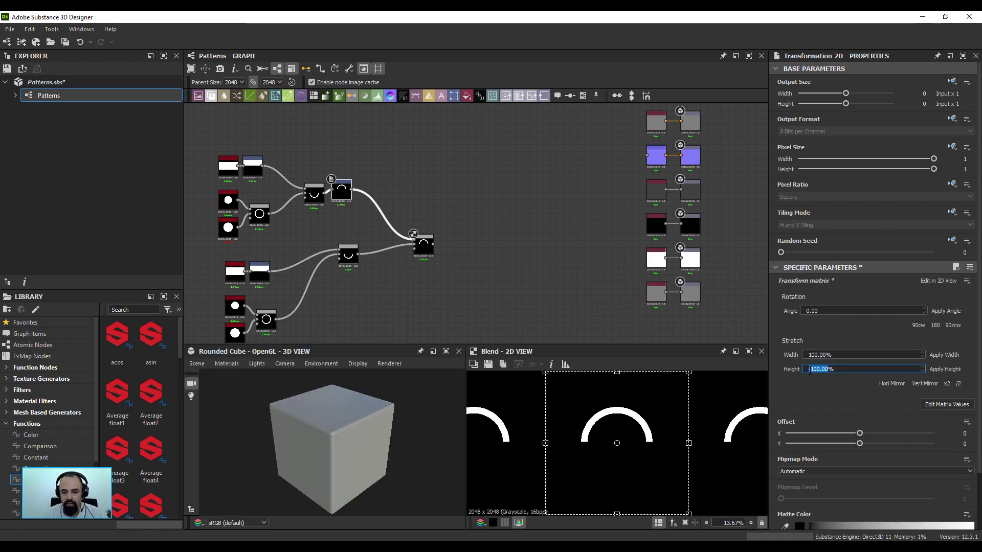
# Set the combining Blend's mode to Max (Lighten) to merge both arcs
pyautogui.click(425, 244)
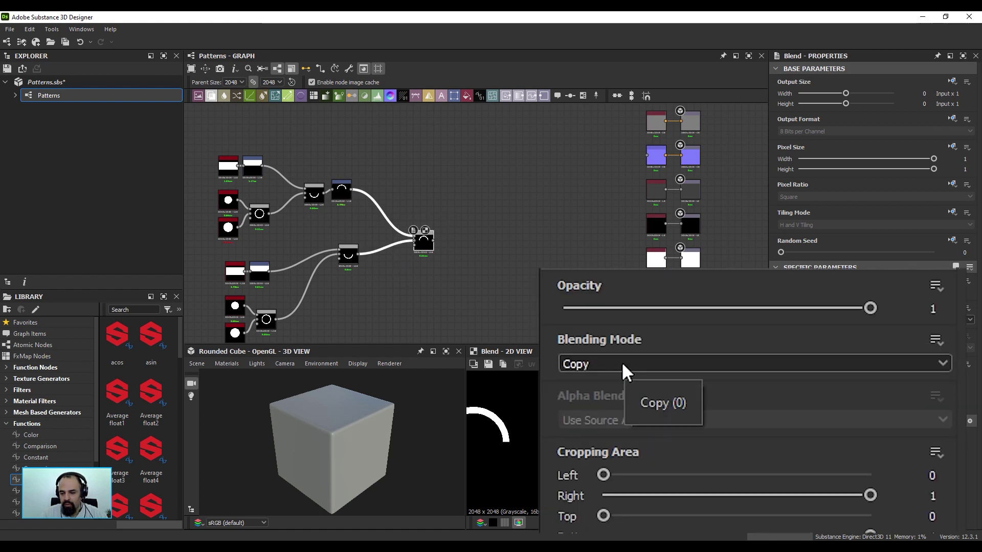
pyautogui.click(623, 370)
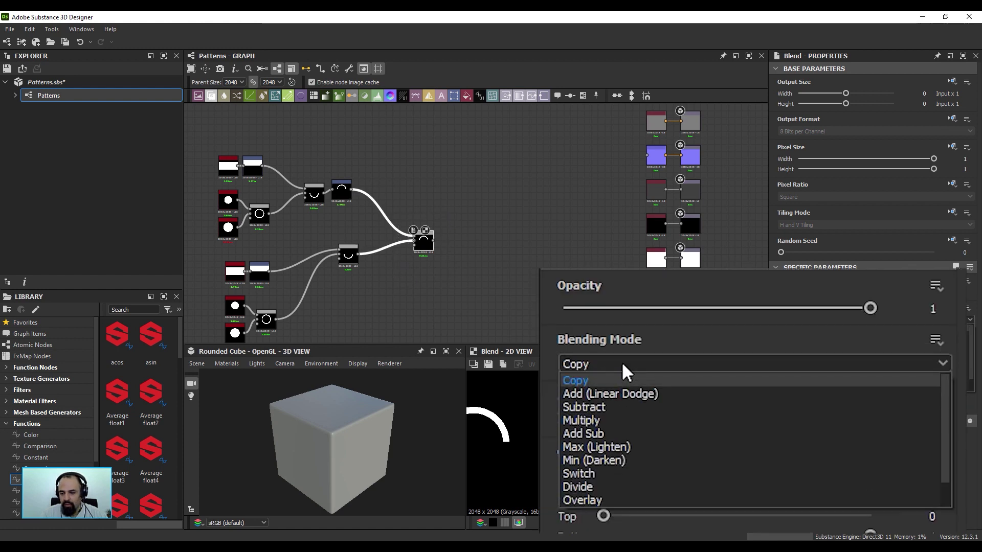
pyautogui.click(629, 447)
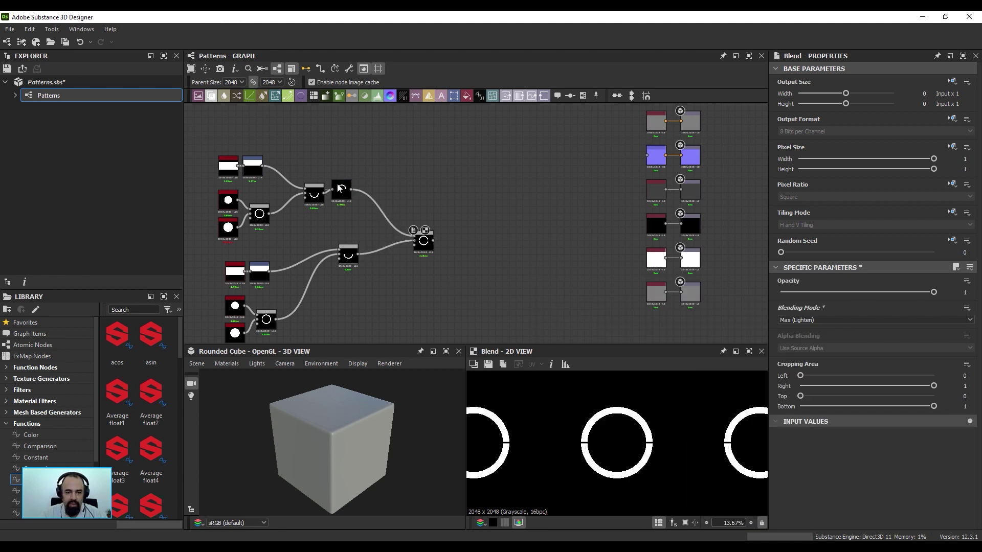
# Set the flipped arc's Transformation 2D Offset X to 0.46 to form a wavy line
pyautogui.click(340, 188)
pyautogui.scroll(3, 327, 208)
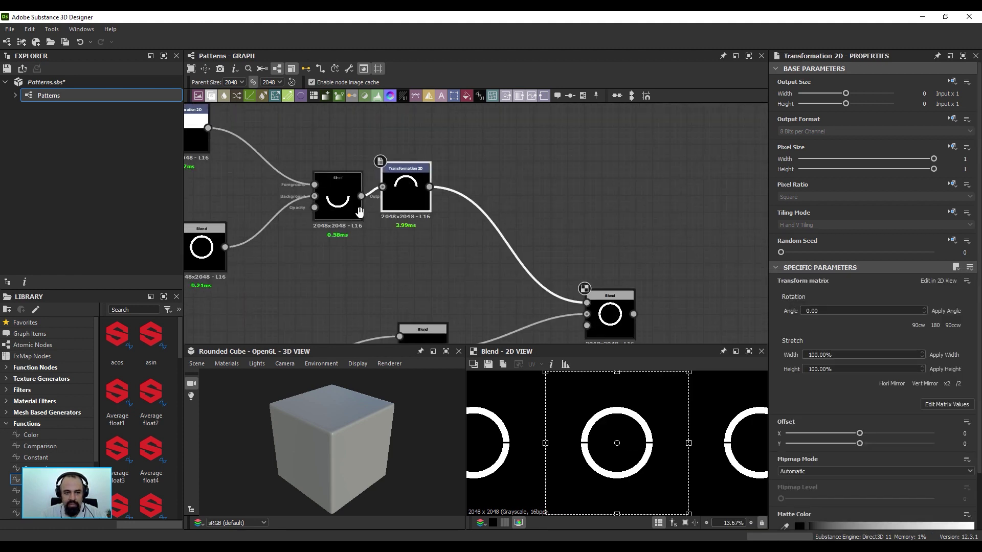
pyautogui.scroll(-1, 411, 225)
pyautogui.moveTo(410, 229); pyautogui.dragTo(400, 203, button='middle')
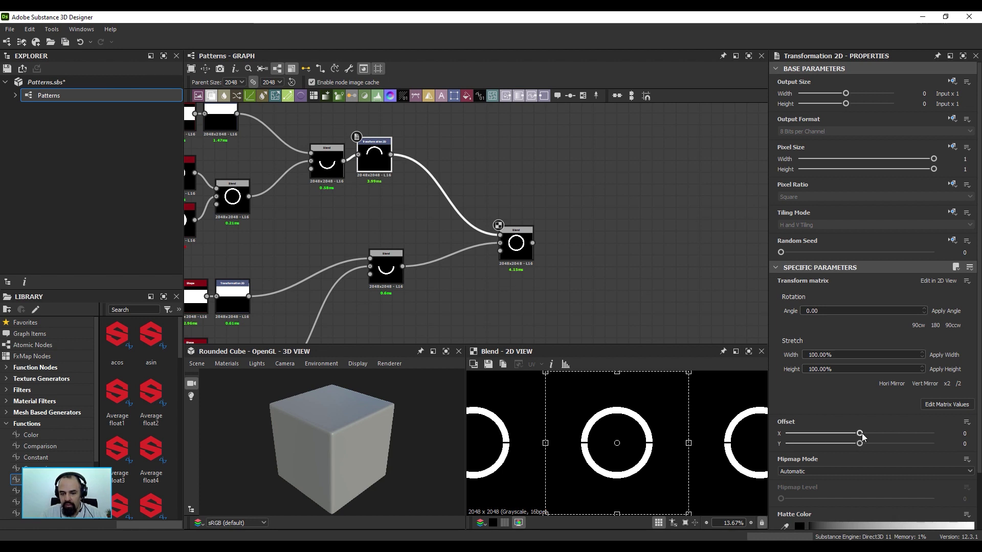
pyautogui.moveTo(860, 437); pyautogui.dragTo(929, 435)
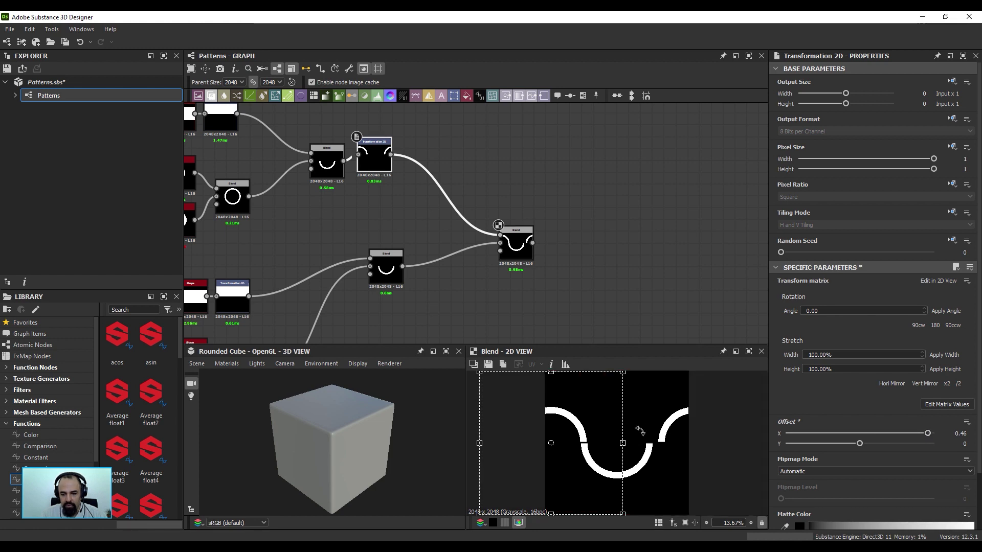
# Move the middle Blend node between its inputs and select the link to the final blend
pyautogui.moveTo(449, 273); pyautogui.dragTo(460, 241, button='middle')
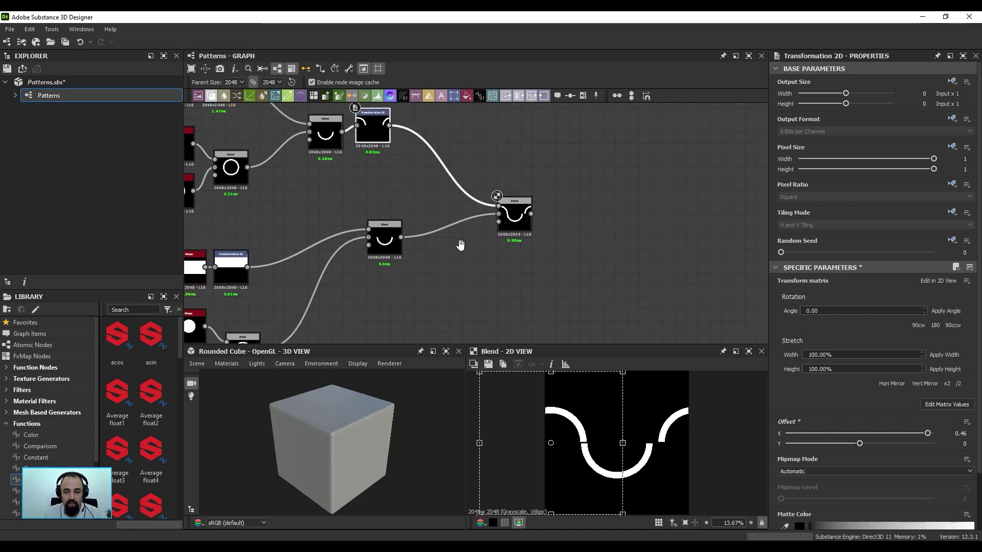
pyautogui.scroll(-1, 396, 259)
pyautogui.moveTo(397, 258); pyautogui.dragTo(407, 236, button='middle')
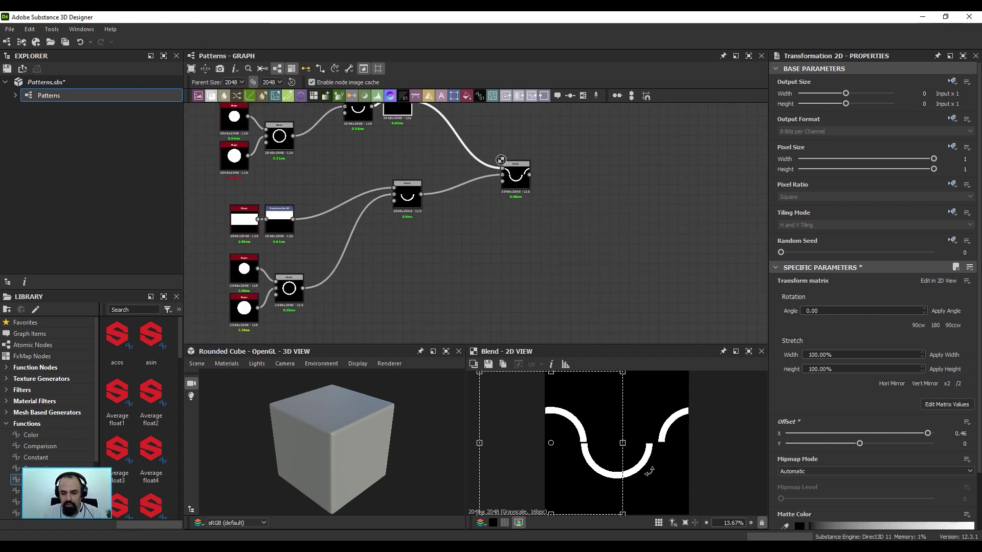
pyautogui.moveTo(400, 219); pyautogui.dragTo(351, 272)
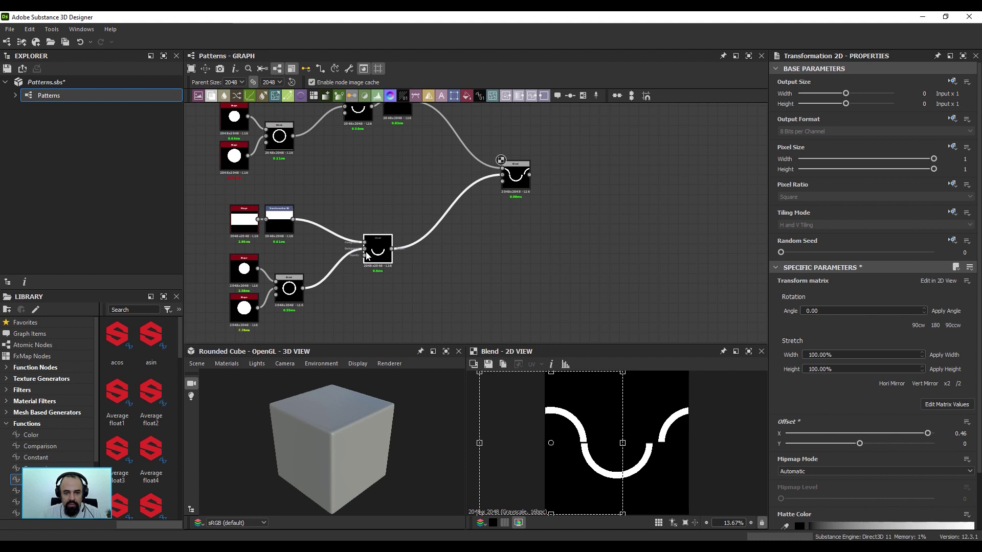
pyautogui.moveTo(352, 272); pyautogui.dragTo(395, 259, button='middle')
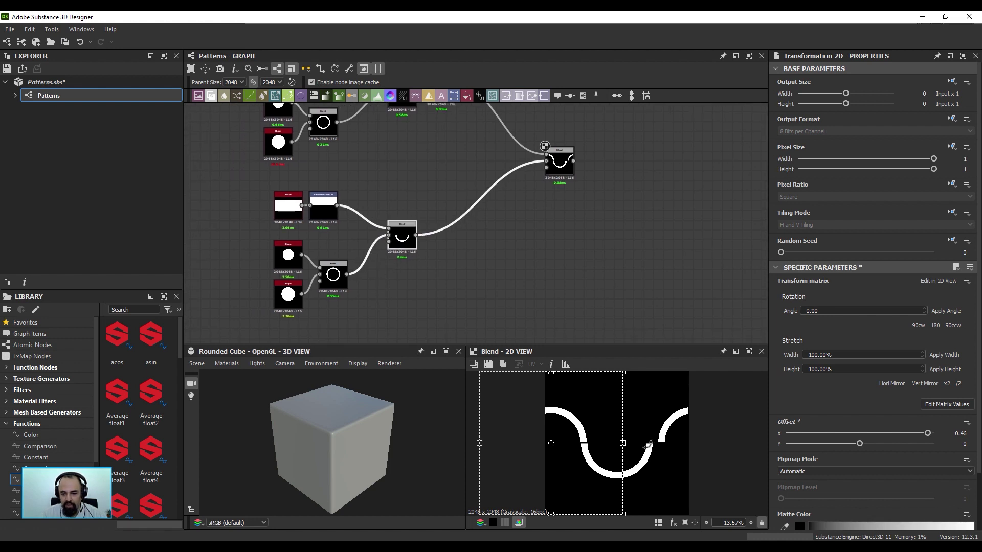
pyautogui.moveTo(446, 196); pyautogui.dragTo(479, 244)
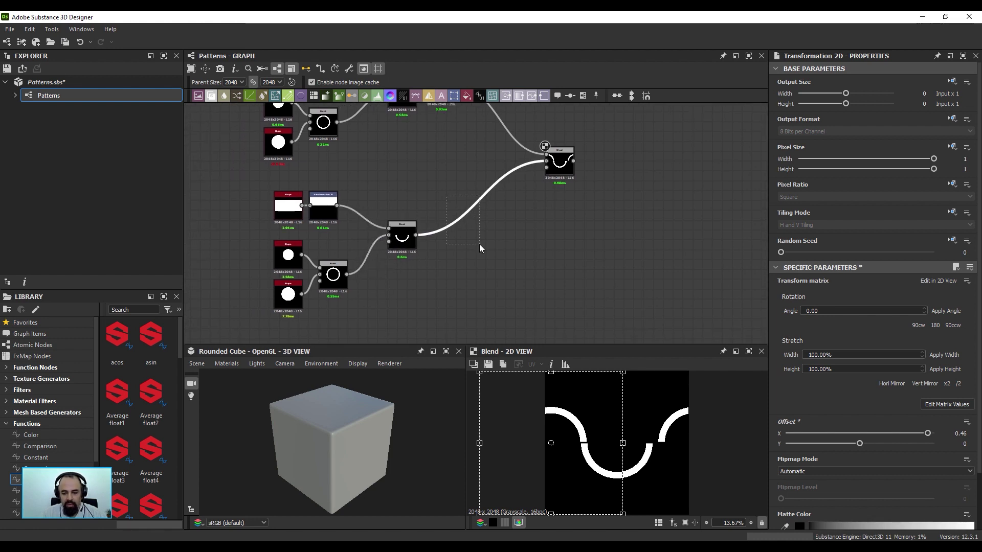
# Thicken the lower ring (outer disc Scale 0.59) and insert a Transformation 2D between the blends
pyautogui.click(287, 294)
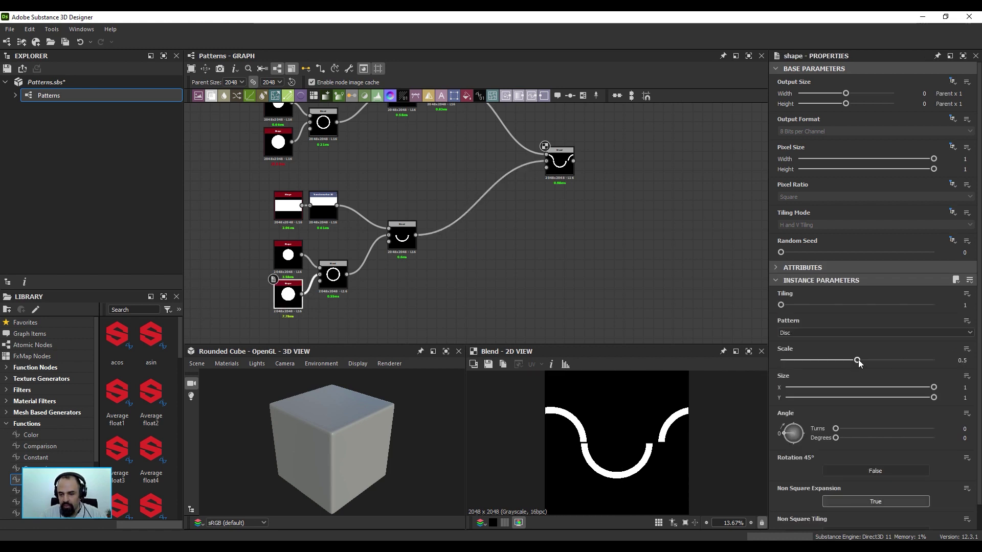
pyautogui.moveTo(859, 362); pyautogui.dragTo(868, 363)
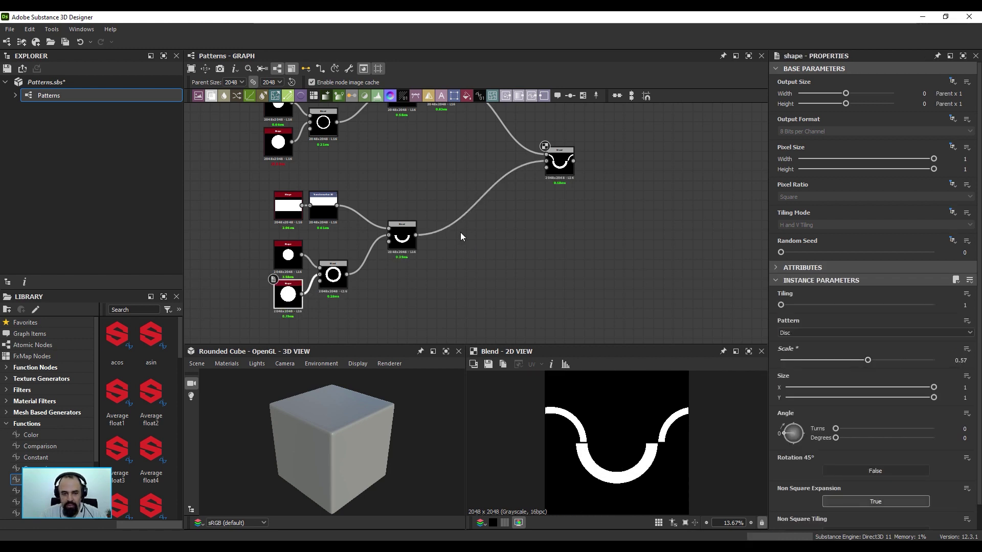
pyautogui.click(466, 218)
pyautogui.press('space')
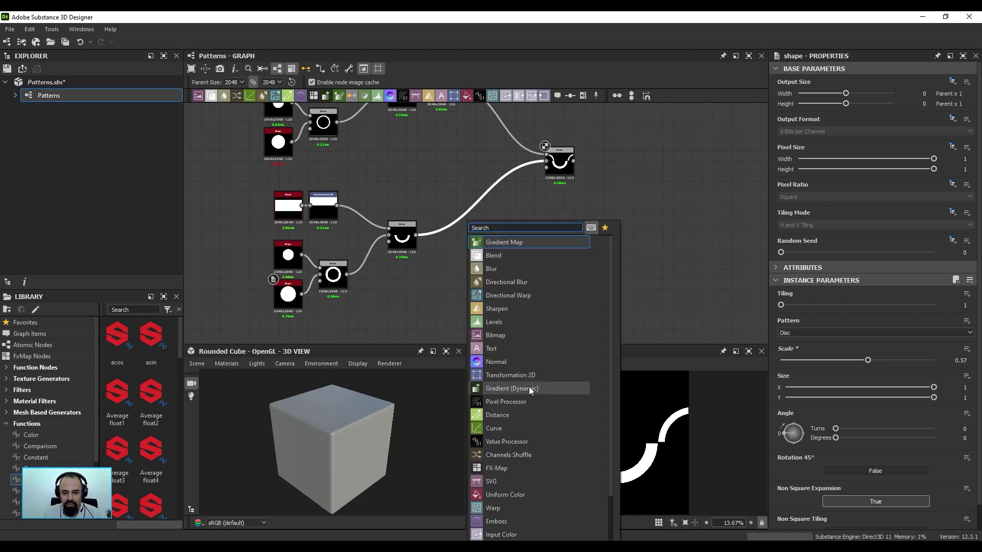
pyautogui.click(530, 379)
pyautogui.moveTo(461, 202); pyautogui.dragTo(463, 235)
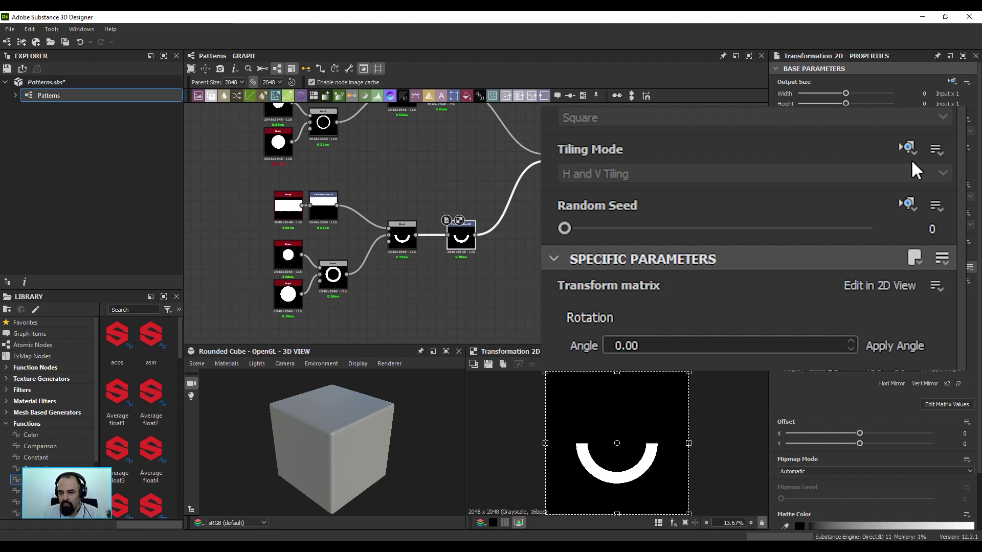
# Set the new transform's Tiling Mode to Absolute with No Tiling
pyautogui.click(908, 146)
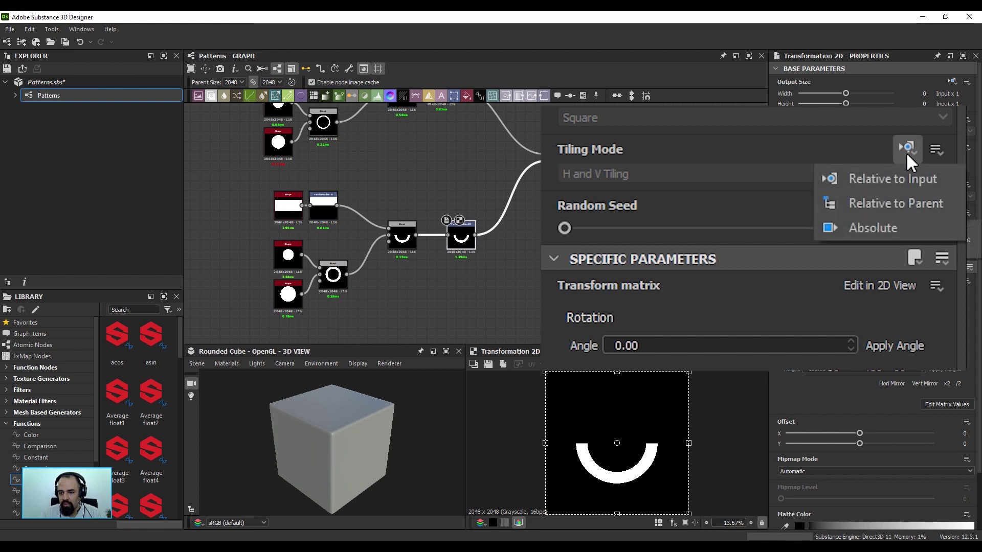
pyautogui.click(864, 226)
pyautogui.click(637, 174)
pyautogui.click(627, 191)
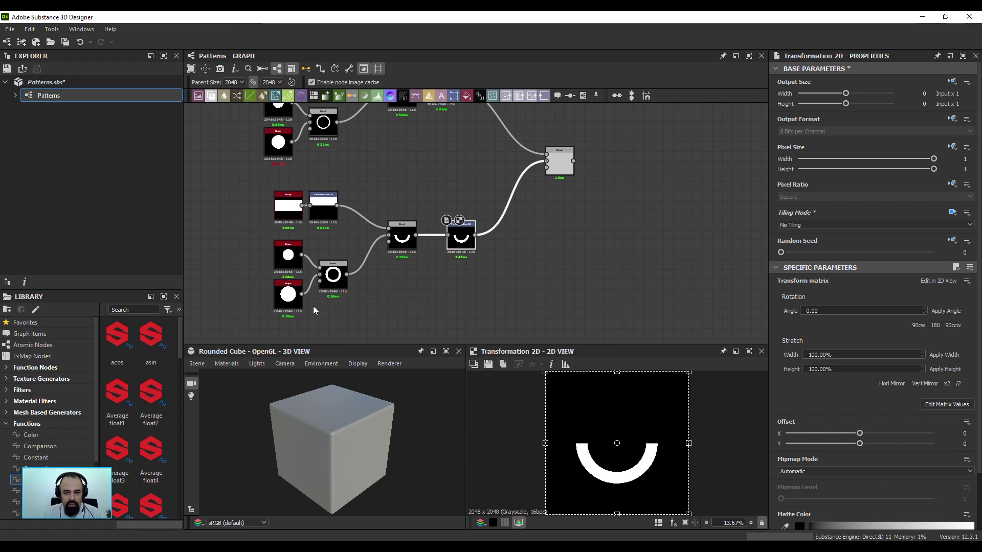
# Check the final blend and nudge the lower arc left to Offset X -0.04
pyautogui.click(563, 168)
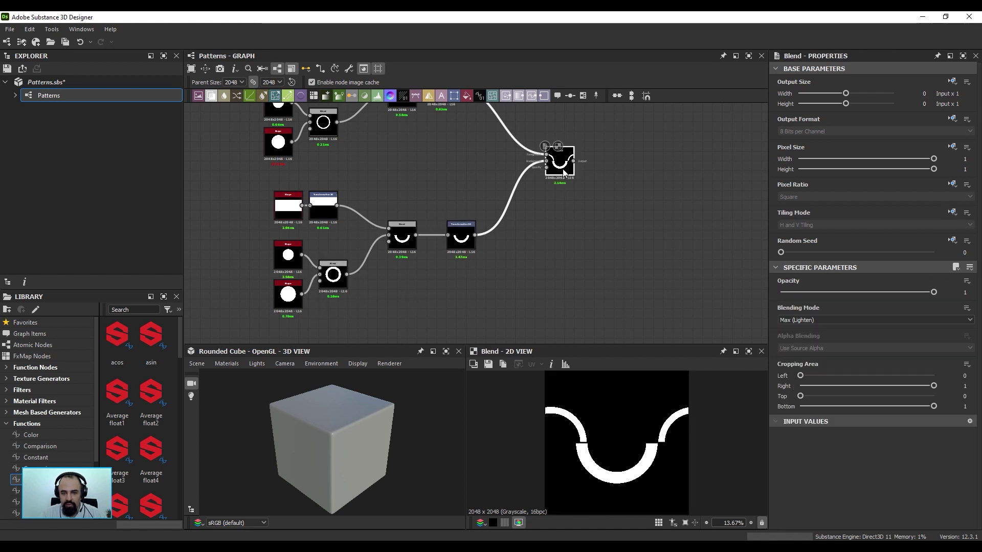
pyautogui.moveTo(601, 116); pyautogui.dragTo(528, 212)
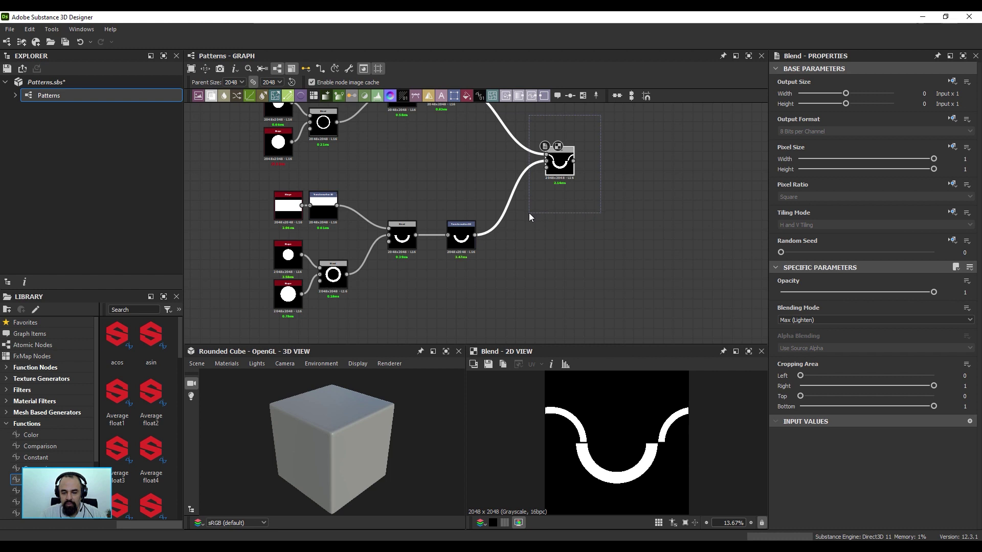
pyautogui.moveTo(529, 212); pyautogui.dragTo(529, 213)
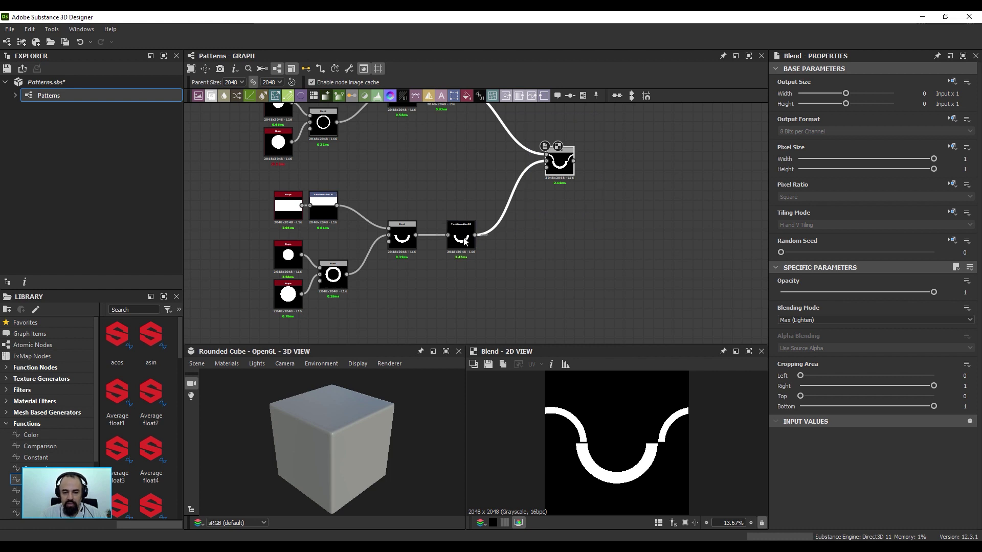
pyautogui.click(464, 240)
pyautogui.moveTo(485, 269); pyautogui.dragTo(437, 197)
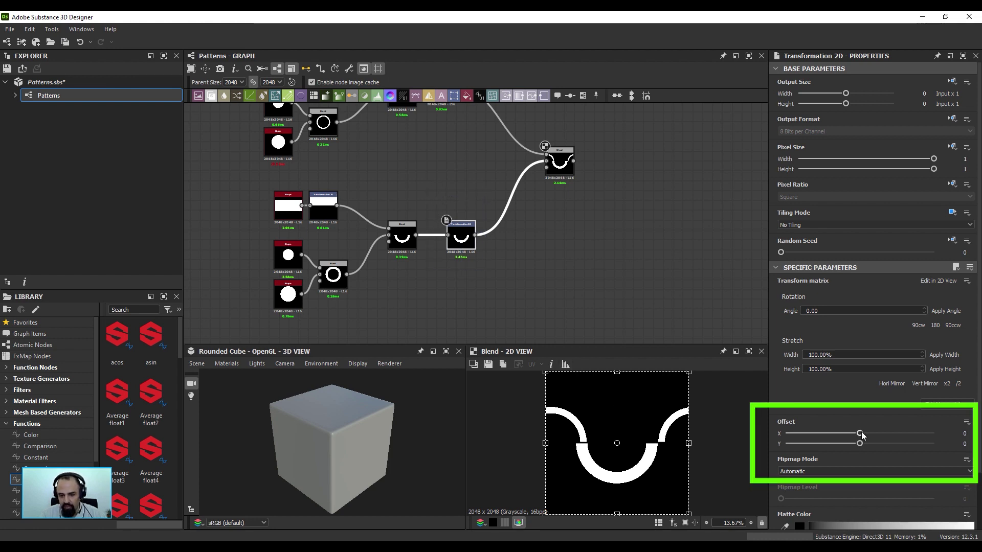
pyautogui.moveTo(860, 435); pyautogui.dragTo(854, 435)
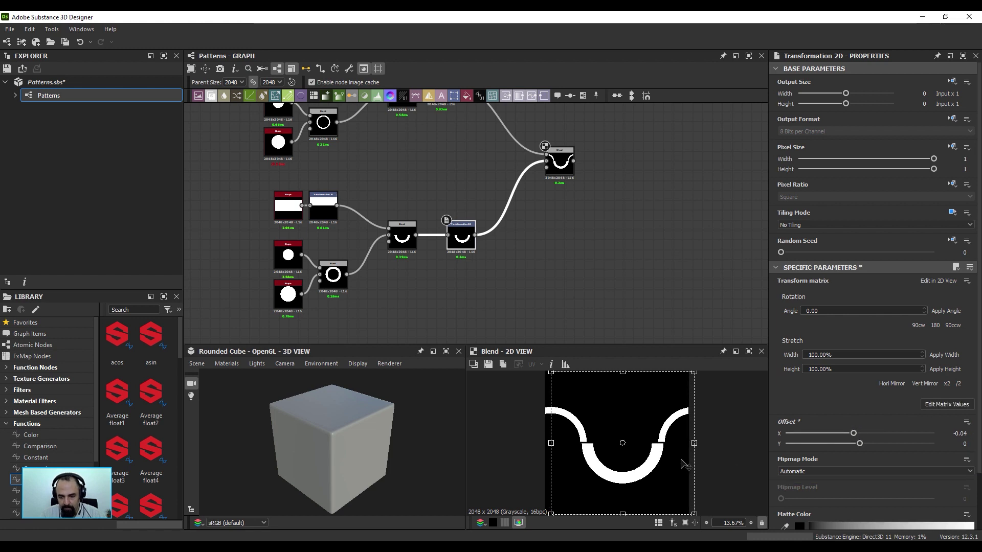
pyautogui.scroll(4, 681, 460)
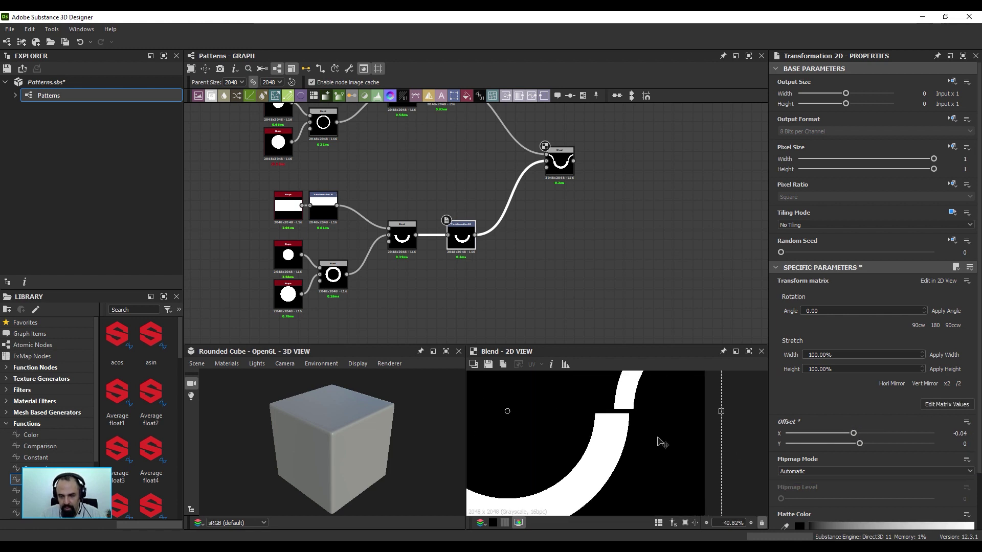
# Scale the lower ring's outer disc to 0.59 and its inner disc to 0.5
pyautogui.click(288, 294)
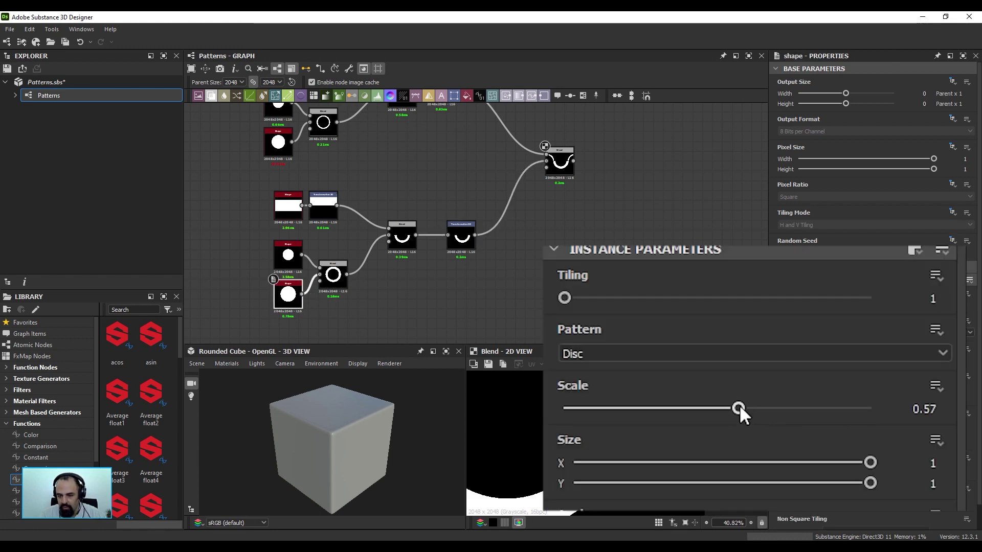
pyautogui.moveTo(739, 409); pyautogui.dragTo(744, 409)
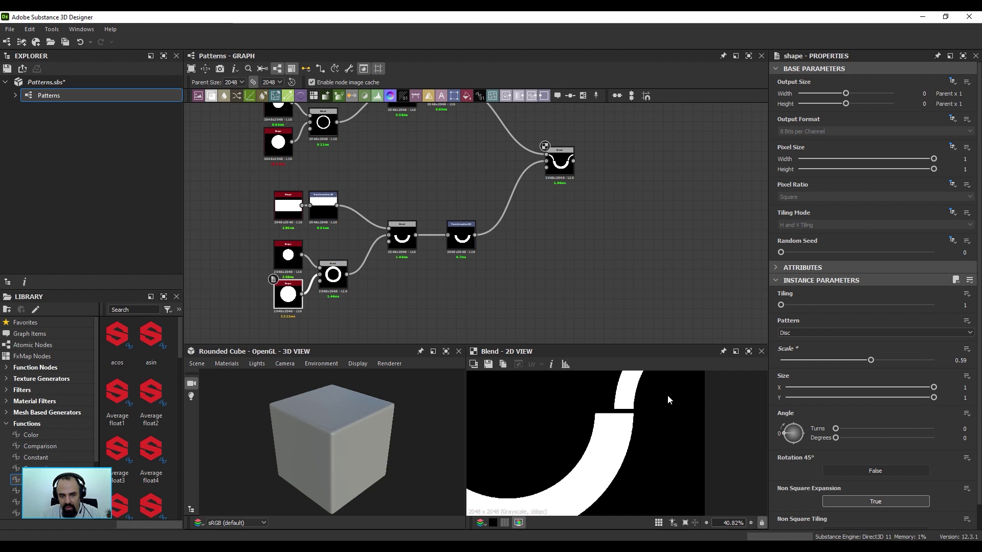
pyautogui.click(288, 255)
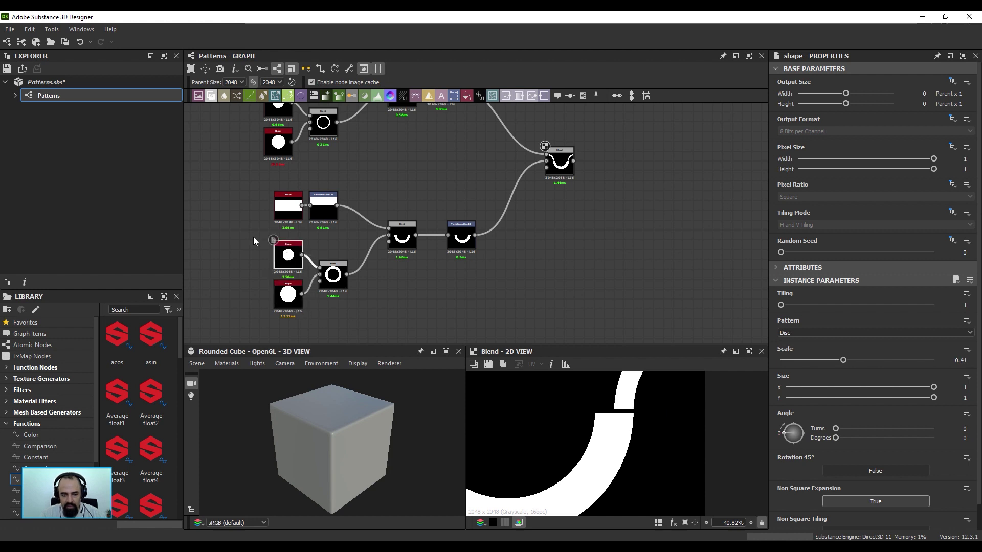
pyautogui.moveTo(253, 237); pyautogui.dragTo(311, 278)
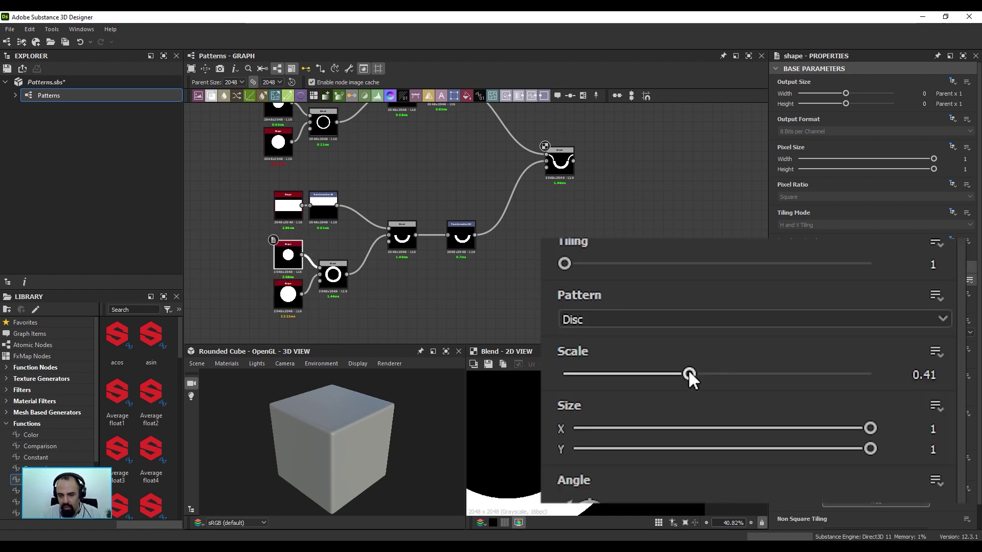
pyautogui.moveTo(843, 360); pyautogui.dragTo(849, 360)
pyautogui.moveTo(701, 374); pyautogui.dragTo(717, 377)
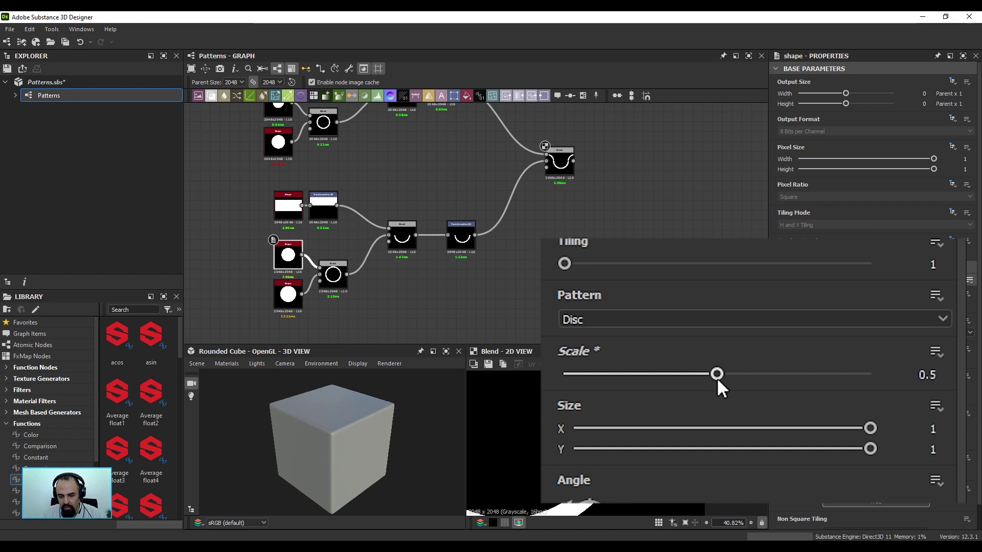
pyautogui.click(461, 237)
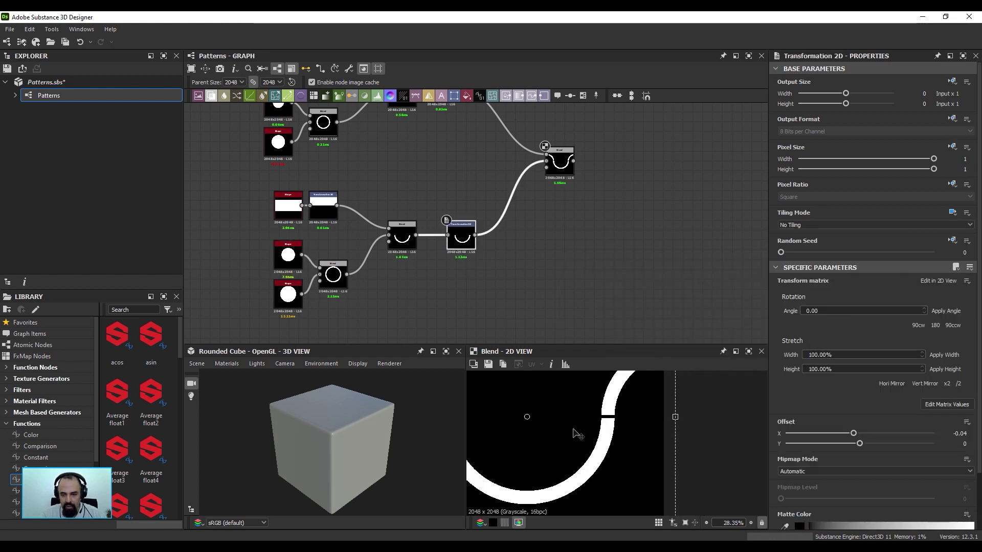
pyautogui.scroll(-2, 574, 433)
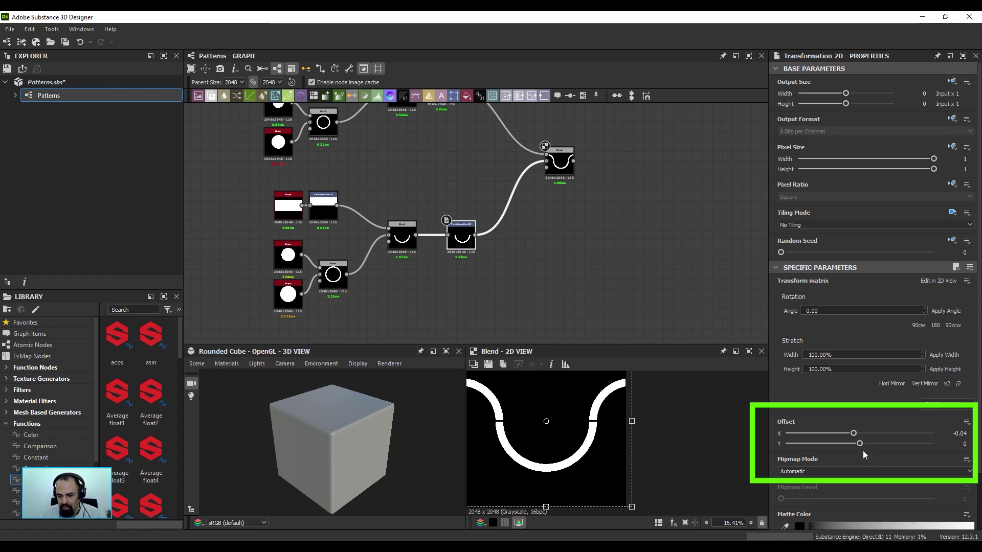
# Set the lower arc's Transformation 2D Offset Y to 0.012 and zoom the graph out
pyautogui.moveTo(860, 444); pyautogui.dragTo(862, 444)
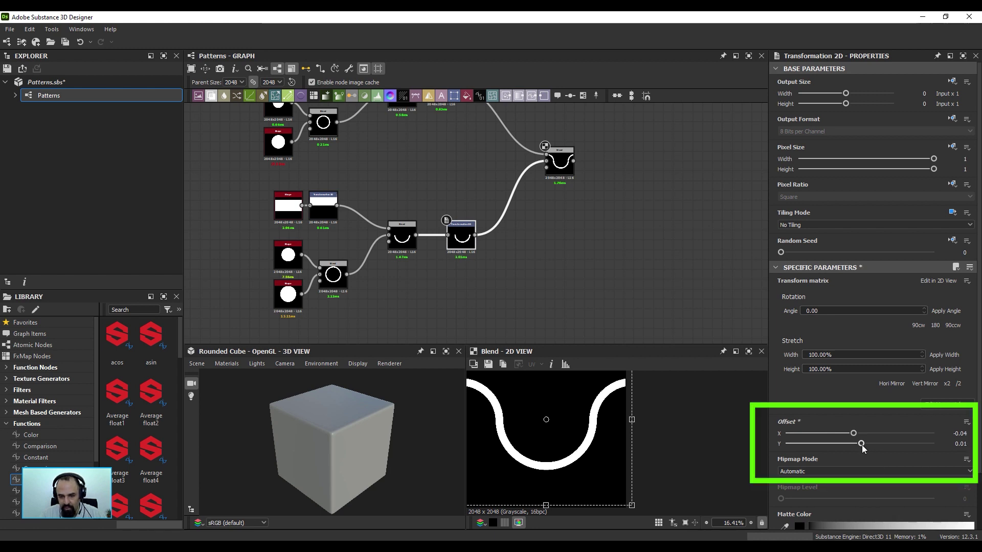
pyautogui.scroll(1, 577, 444)
pyautogui.scroll(1, 577, 444)
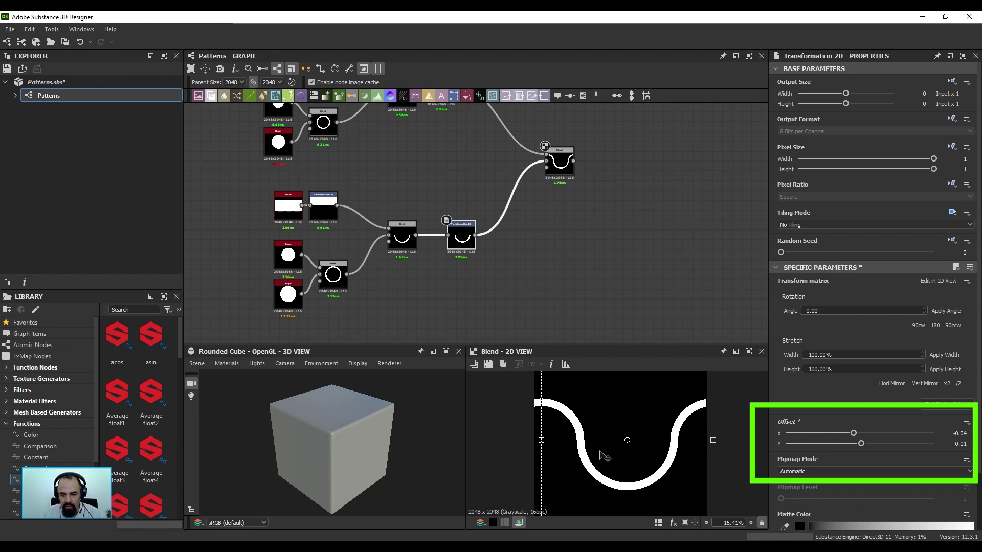
pyautogui.scroll(2, 577, 443)
pyautogui.scroll(6, 577, 444)
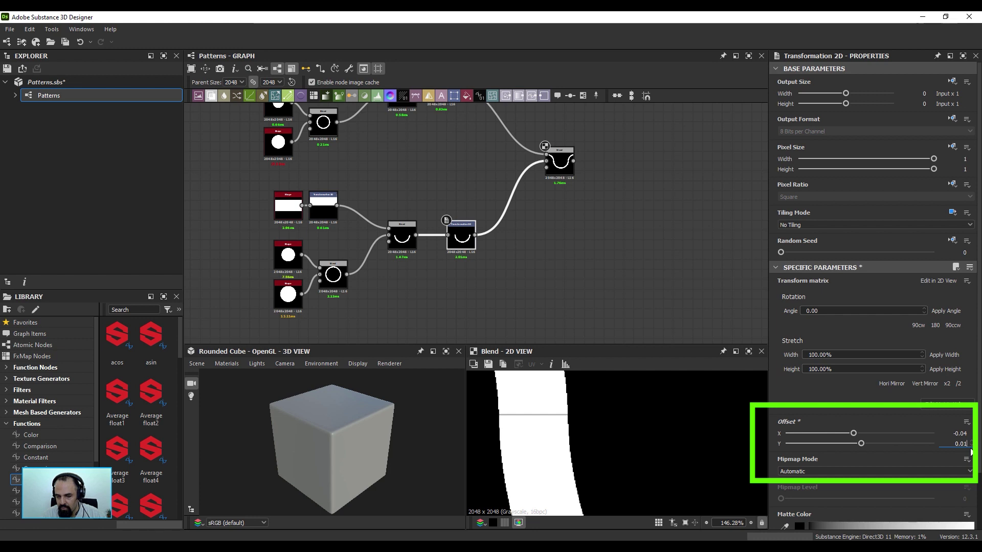
pyautogui.write('2')
pyautogui.press('Return')
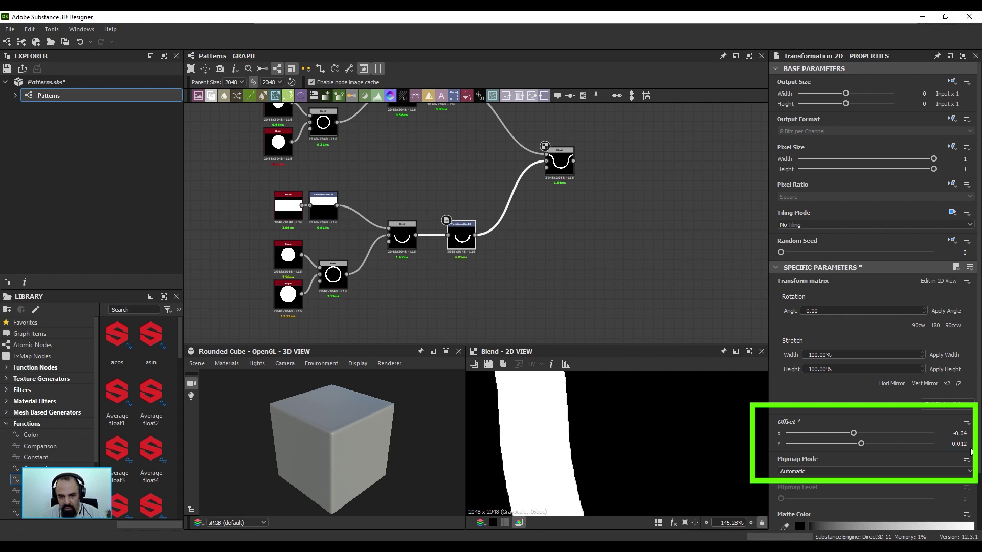
pyautogui.scroll(-3, 626, 430)
pyautogui.scroll(-5, 624, 433)
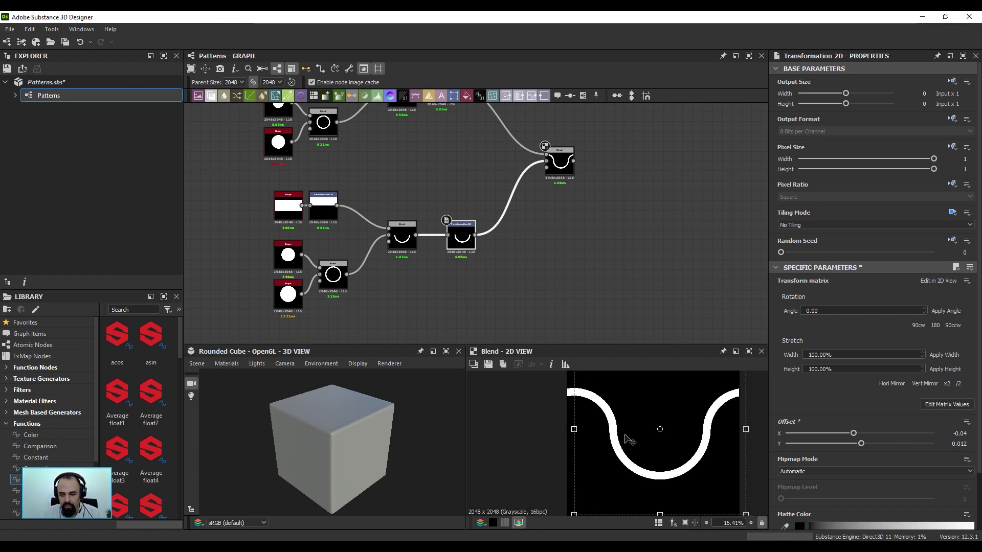
pyautogui.scroll(-3, 625, 438)
pyautogui.click(682, 450)
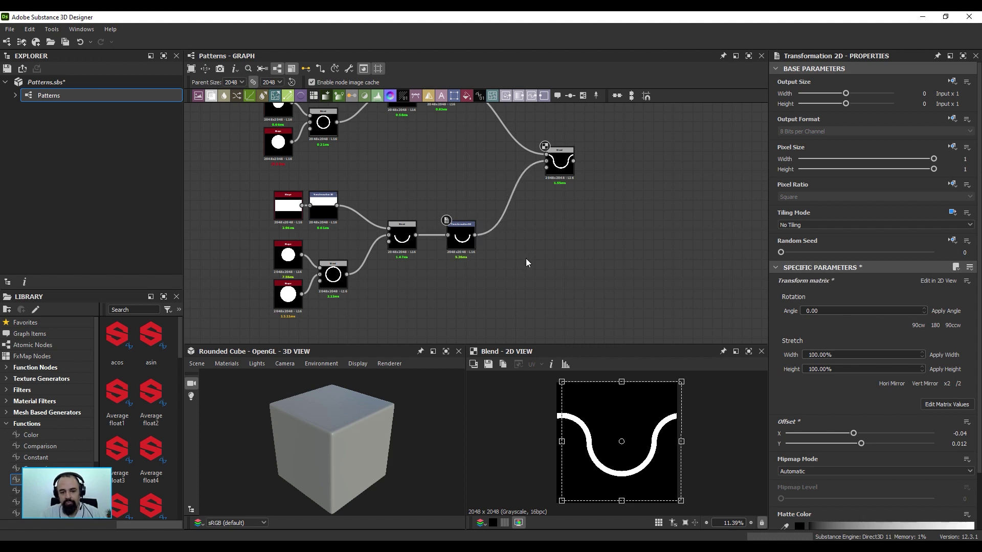
pyautogui.scroll(-2, 526, 265)
pyautogui.scroll(-2, 522, 280)
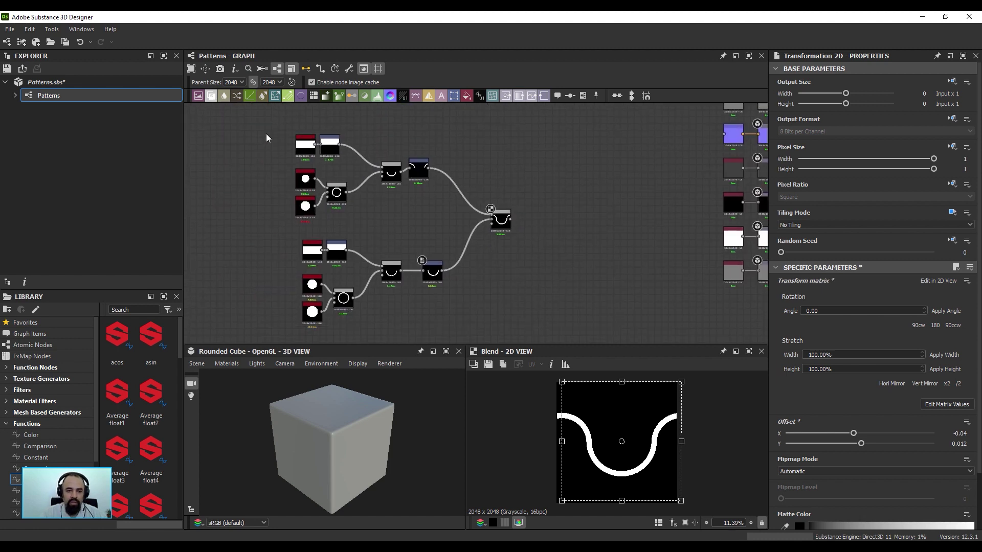
# Move the whole node cluster to the left to make room
pyautogui.moveTo(257, 127); pyautogui.dragTo(526, 330)
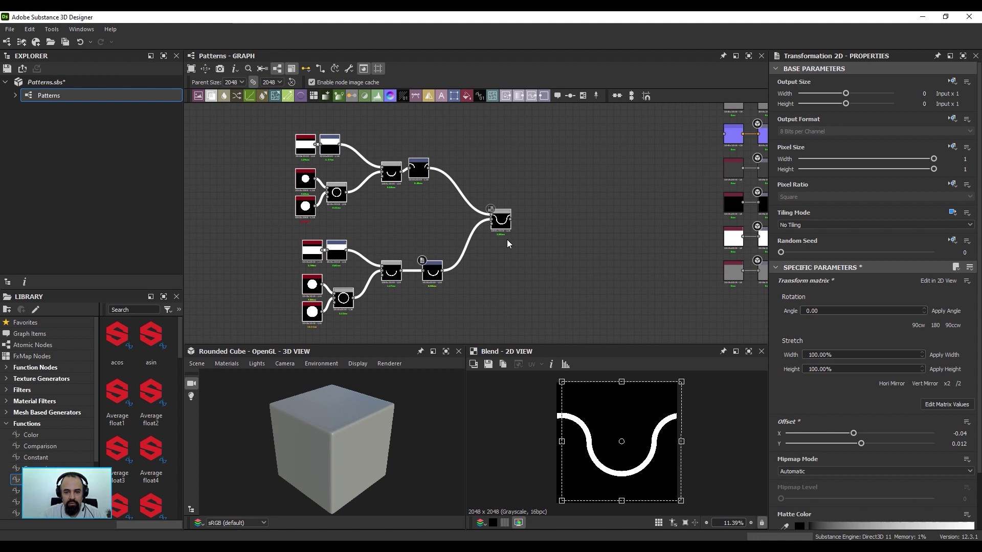
pyautogui.moveTo(500, 216); pyautogui.dragTo(433, 223)
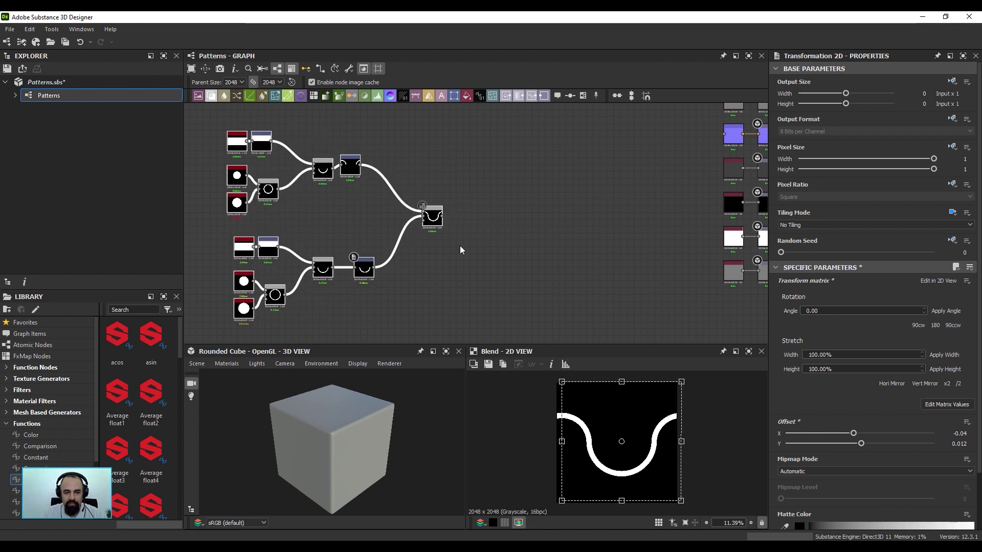
pyautogui.click(474, 240)
# Add a Tile Generator node from a 'tile' node search
pyautogui.press('space')
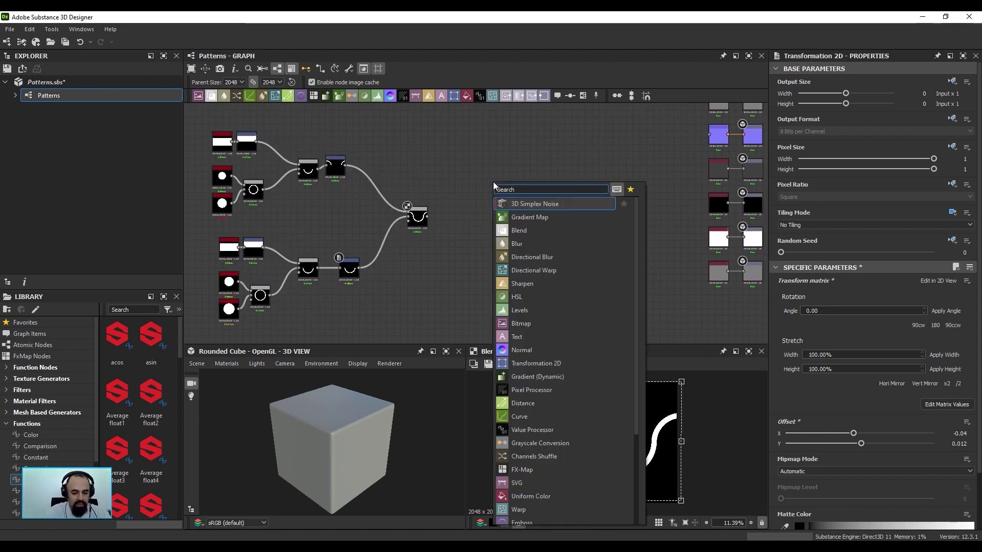
pyautogui.write('blr')
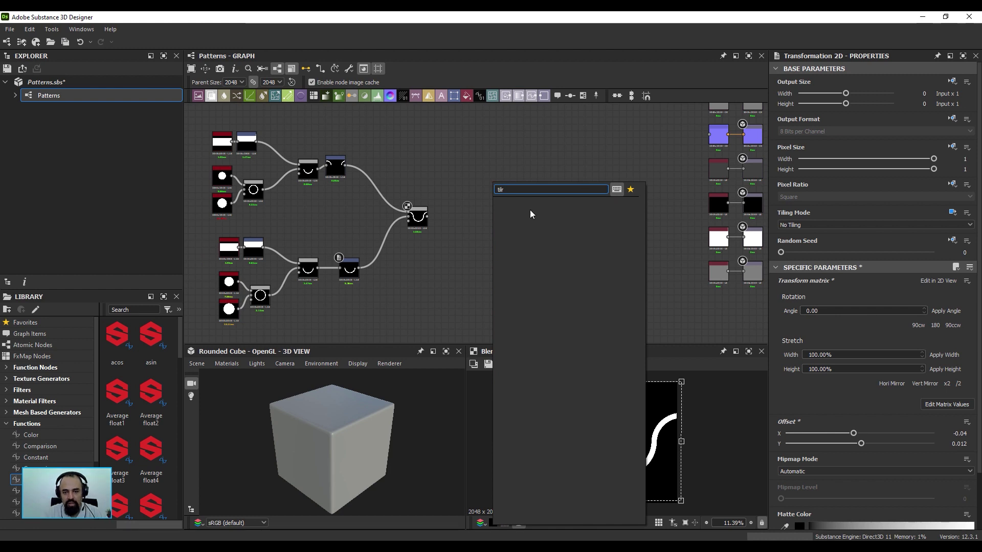
pyautogui.press('BackSpace')
pyautogui.write('e')
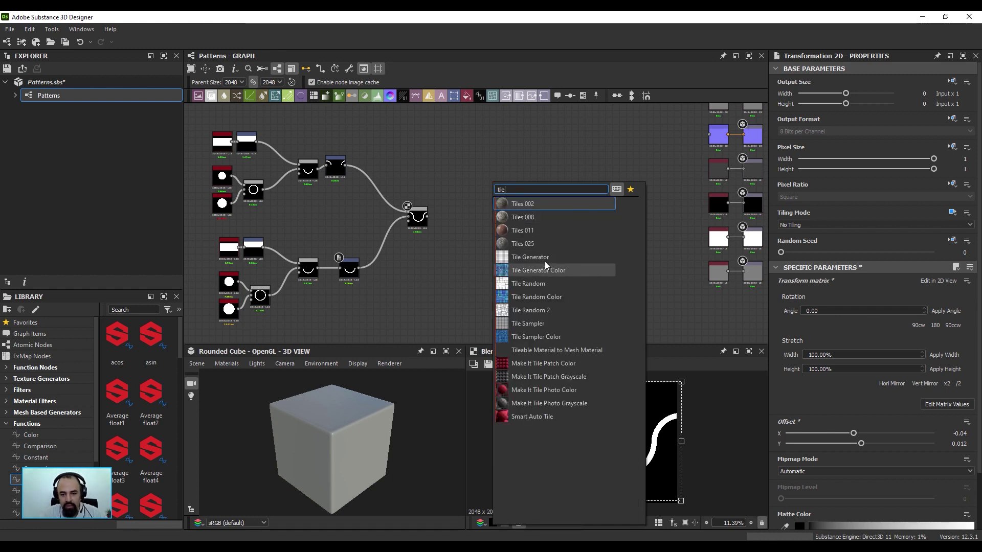
pyautogui.click(544, 259)
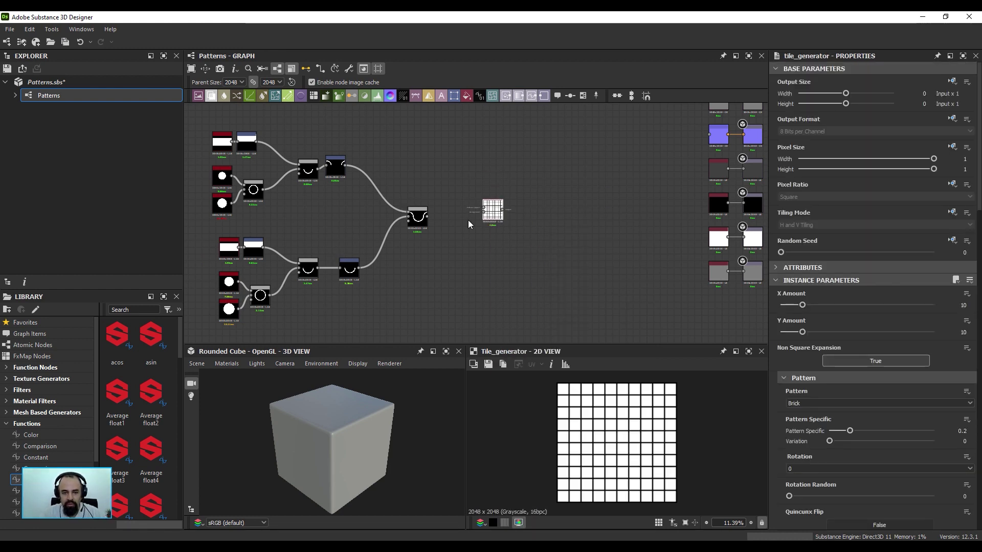
pyautogui.scroll(3, 418, 219)
# Wire the Blend into the Tile Generator, set Pattern to Image Input, and preview it maximized
pyautogui.moveTo(343, 146); pyautogui.dragTo(470, 281)
pyautogui.moveTo(446, 212); pyautogui.dragTo(612, 184)
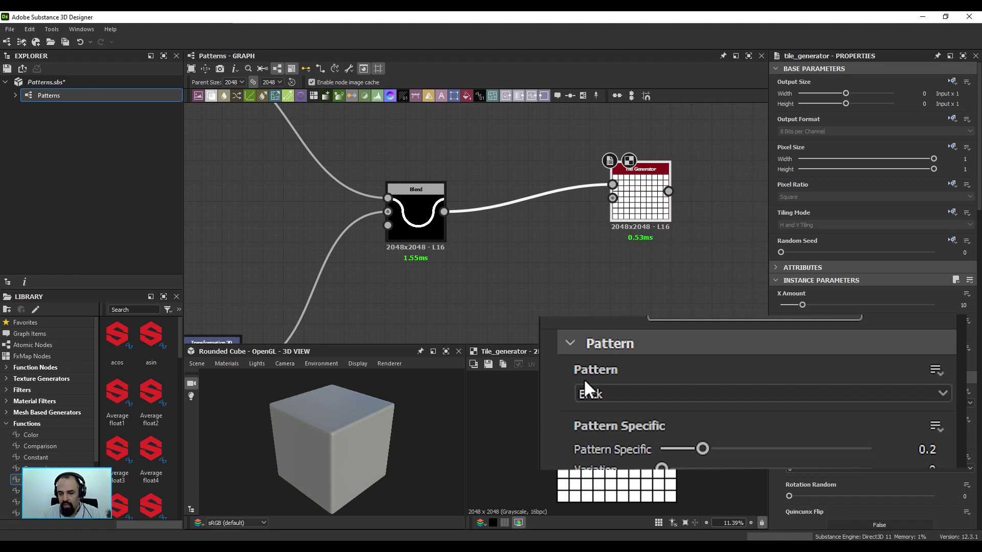
pyautogui.click(606, 394)
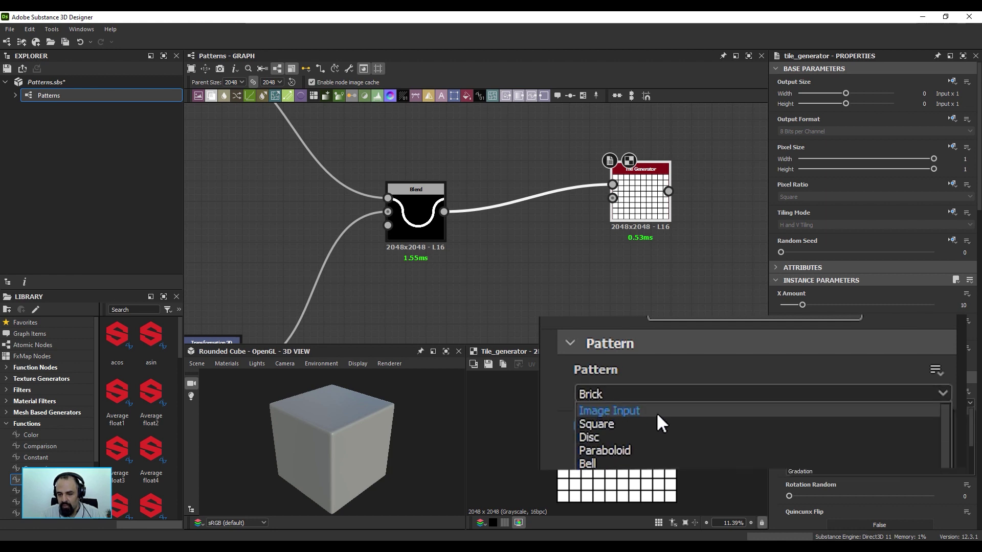
pyautogui.click(661, 412)
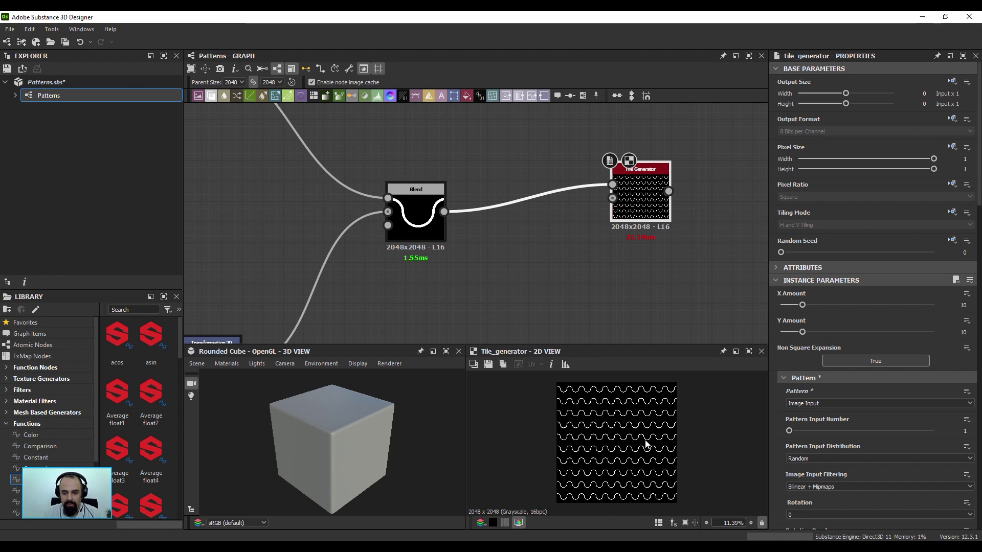
pyautogui.scroll(3, 647, 439)
pyautogui.scroll(-2, 646, 437)
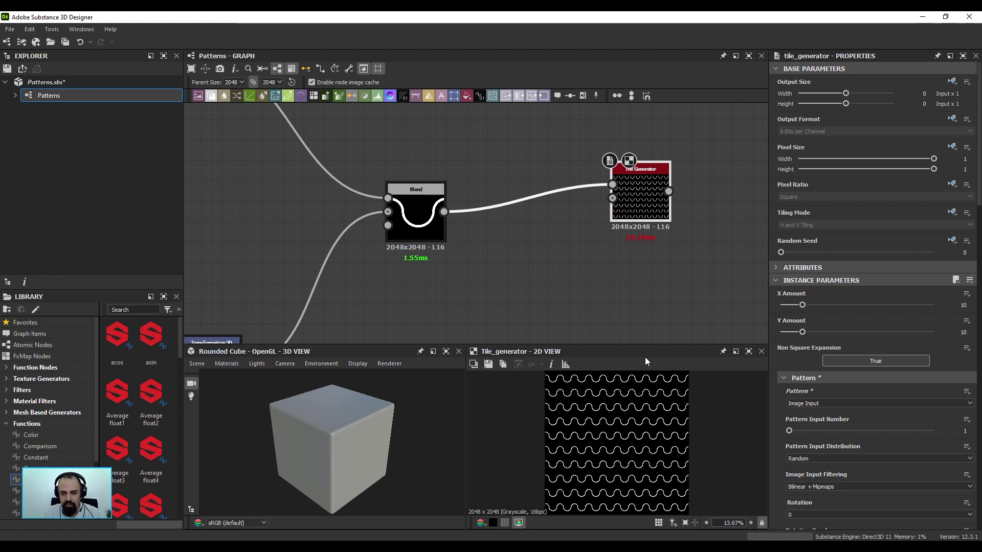
pyautogui.click(749, 351)
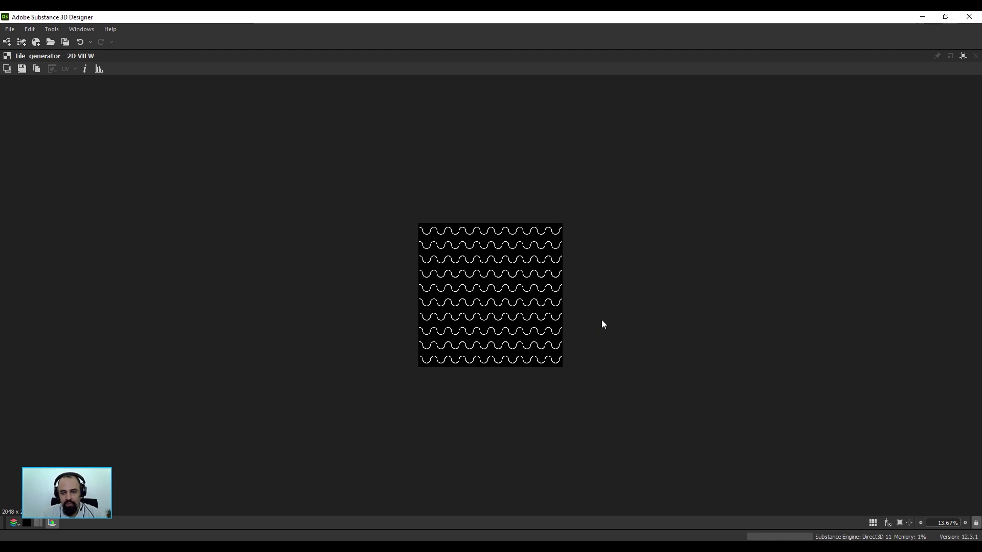
pyautogui.scroll(1, 508, 284)
pyautogui.scroll(2, 508, 284)
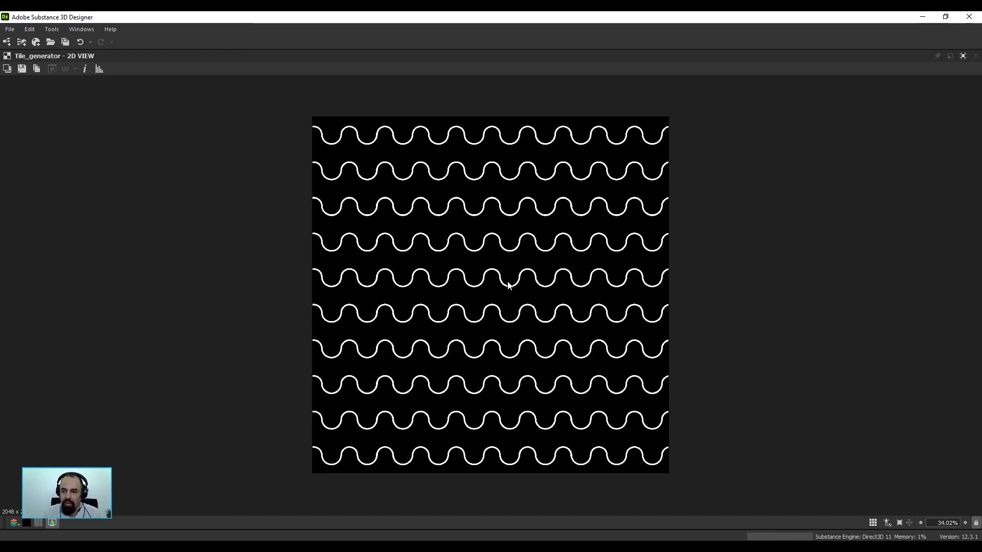
pyautogui.click(963, 56)
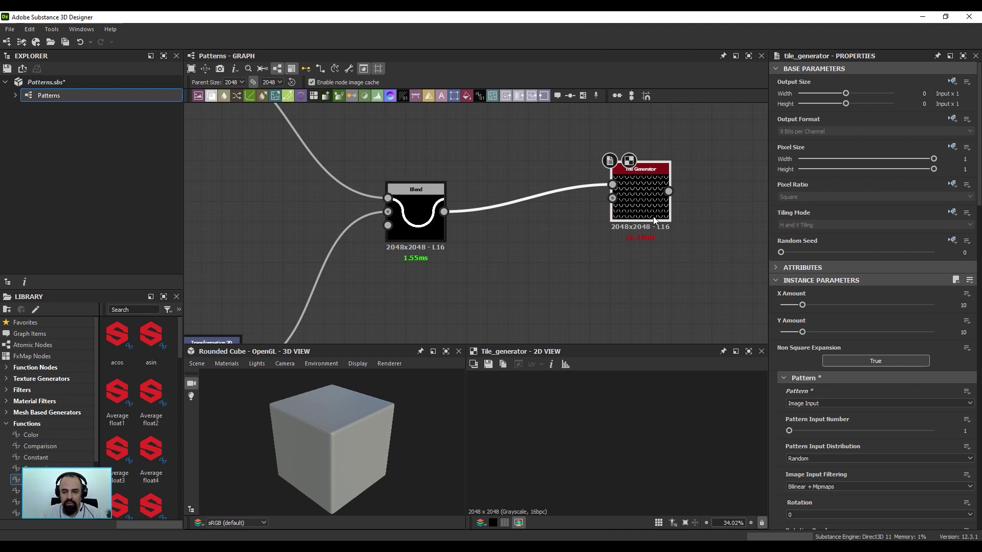
# Raise the Tile Generator Scale past 2 to 5 so instances overlap
pyautogui.moveTo(618, 207); pyautogui.dragTo(619, 228)
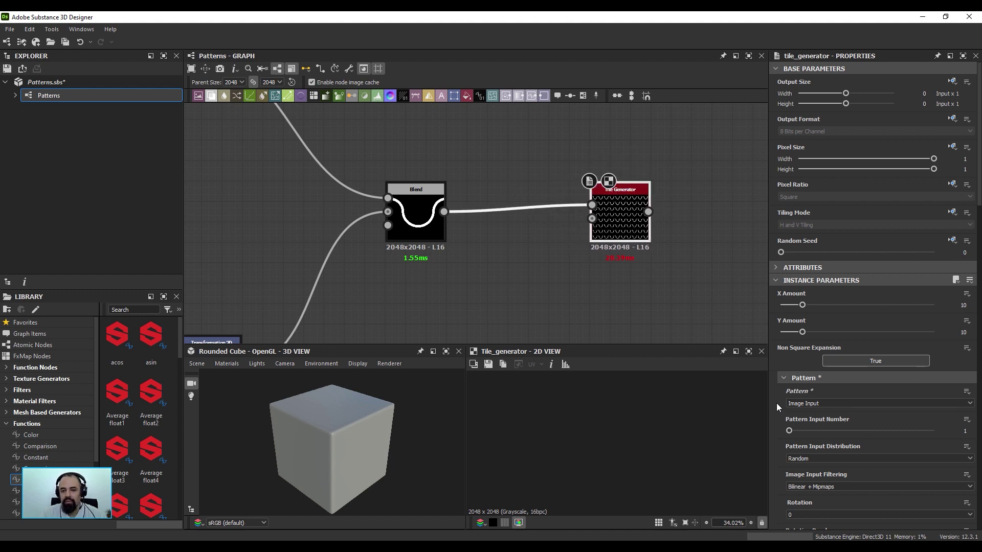
pyautogui.scroll(-3, 776, 402)
pyautogui.scroll(-3, 777, 404)
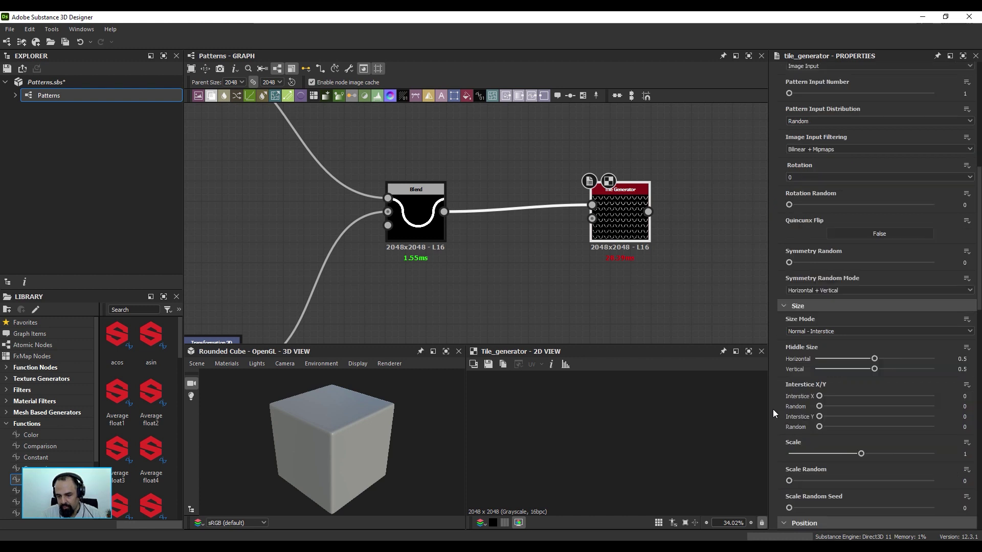
pyautogui.scroll(-1, 772, 409)
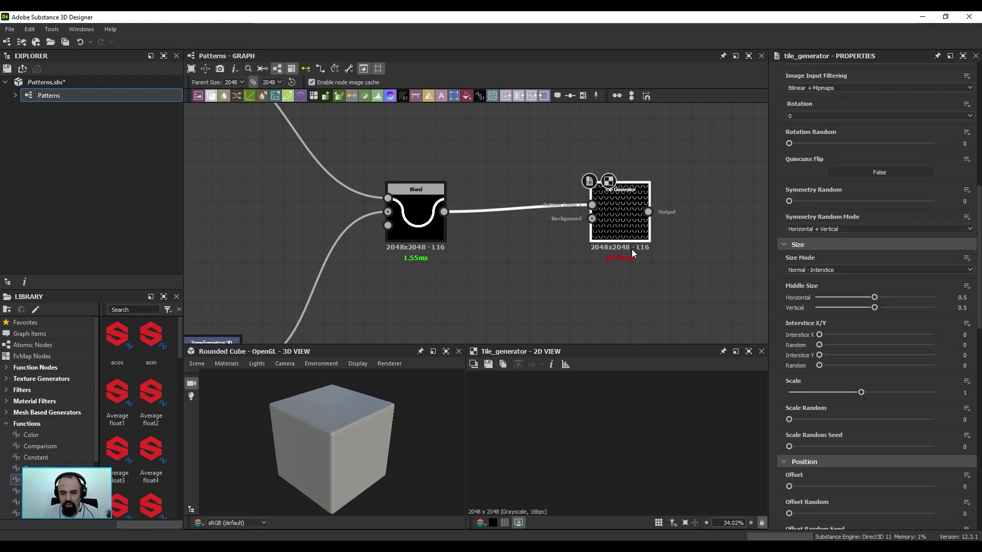
pyautogui.click(688, 524)
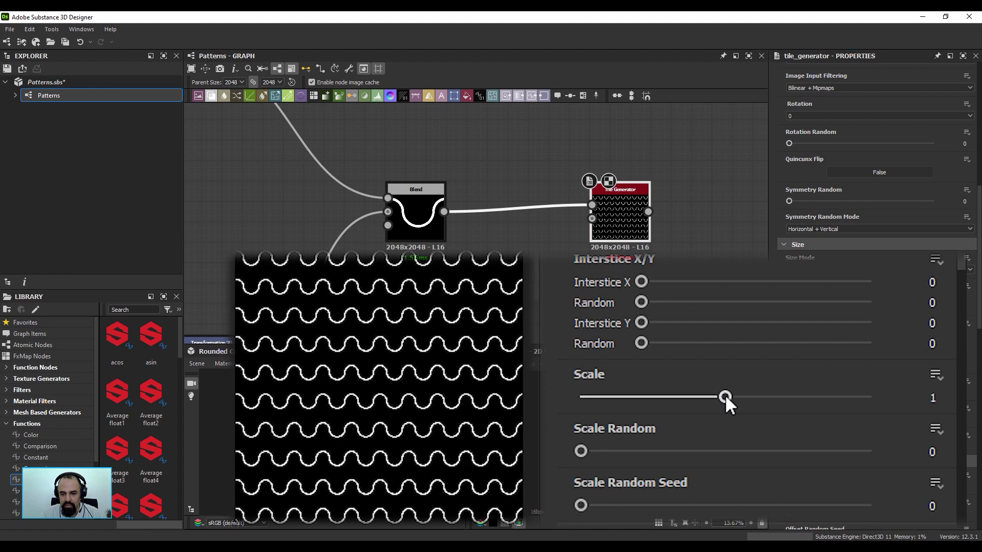
pyautogui.moveTo(862, 393); pyautogui.dragTo(914, 395)
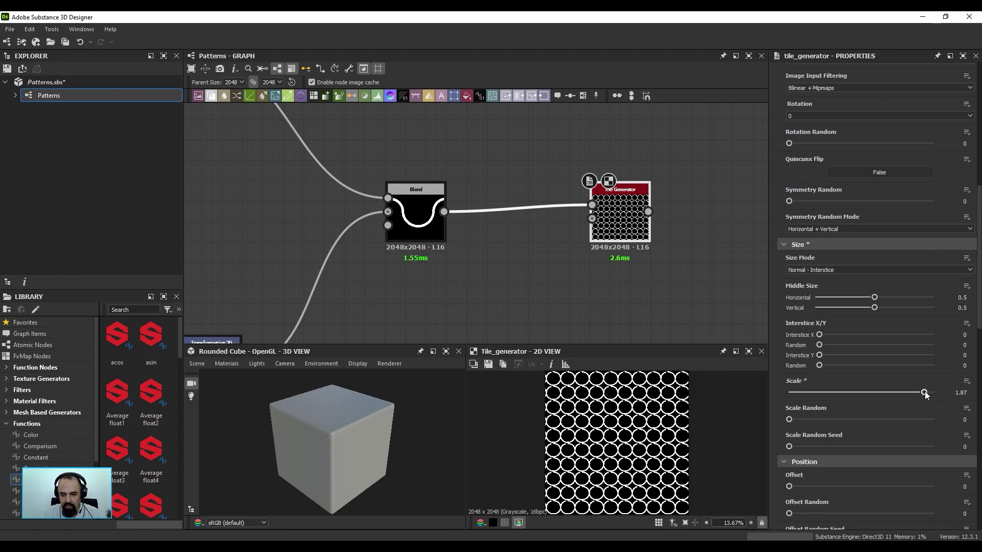
pyautogui.moveTo(914, 394); pyautogui.dragTo(945, 395)
pyautogui.scroll(1, 702, 430)
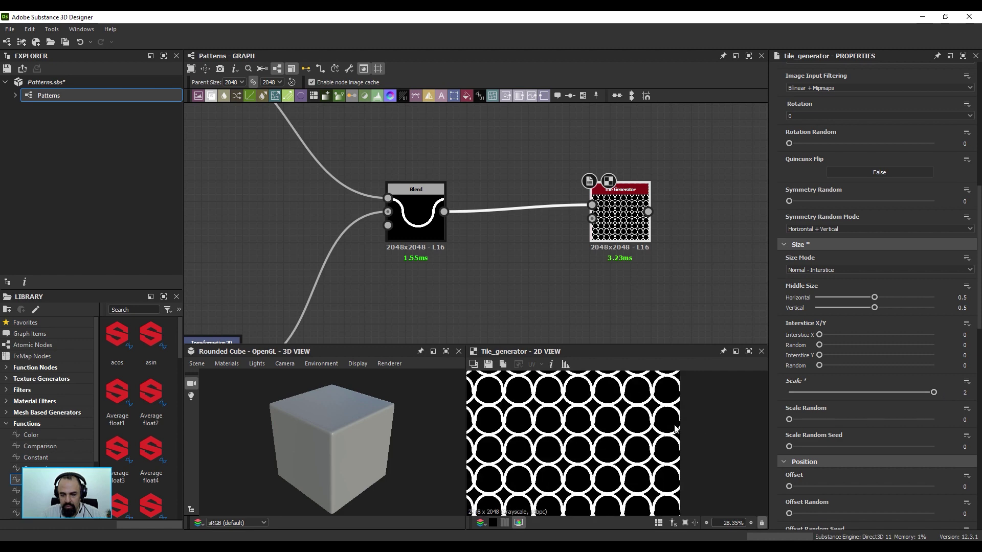
pyautogui.scroll(1, 672, 428)
pyautogui.scroll(-3, 671, 427)
pyautogui.scroll(1, 672, 427)
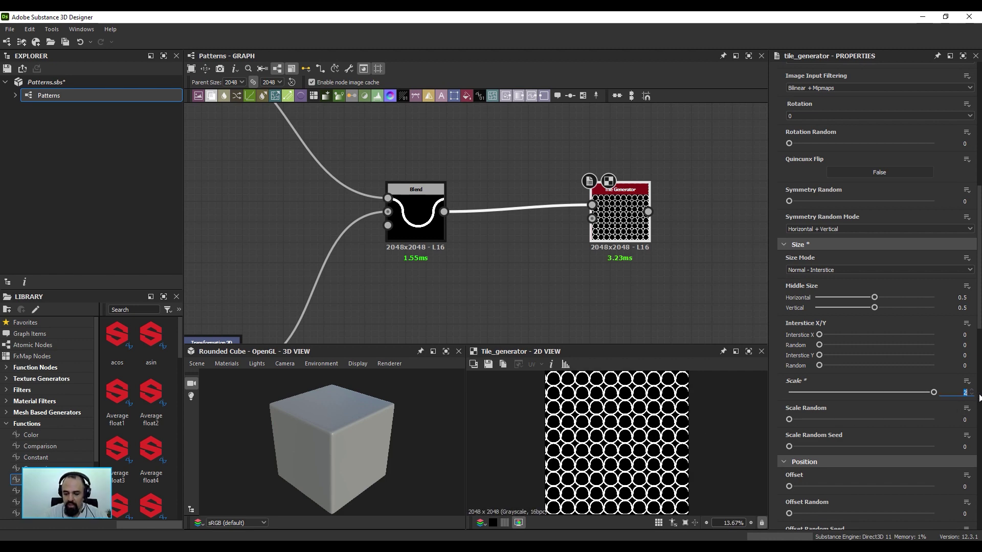
pyautogui.write('5')
pyautogui.press('Return')
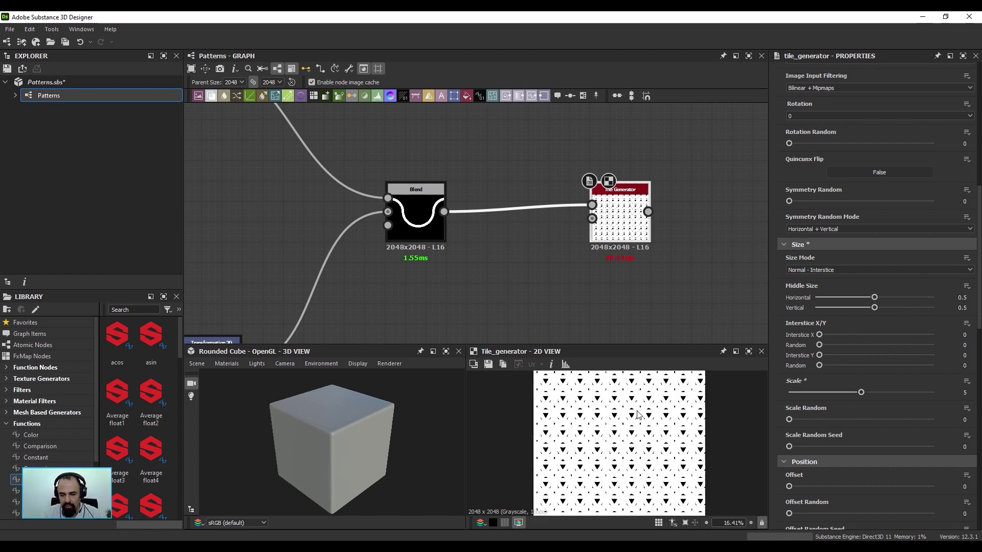
# Fine-tune the Scale through 3.6 and 4.23, settling around 5.21
pyautogui.moveTo(860, 392); pyautogui.dragTo(833, 392)
pyautogui.scroll(2, 627, 427)
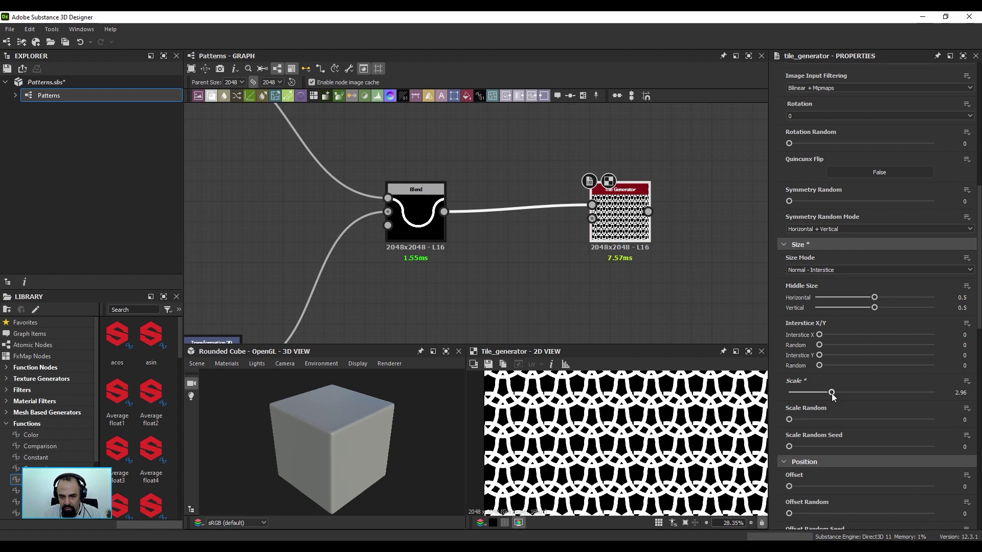
pyautogui.scroll(-2, 649, 432)
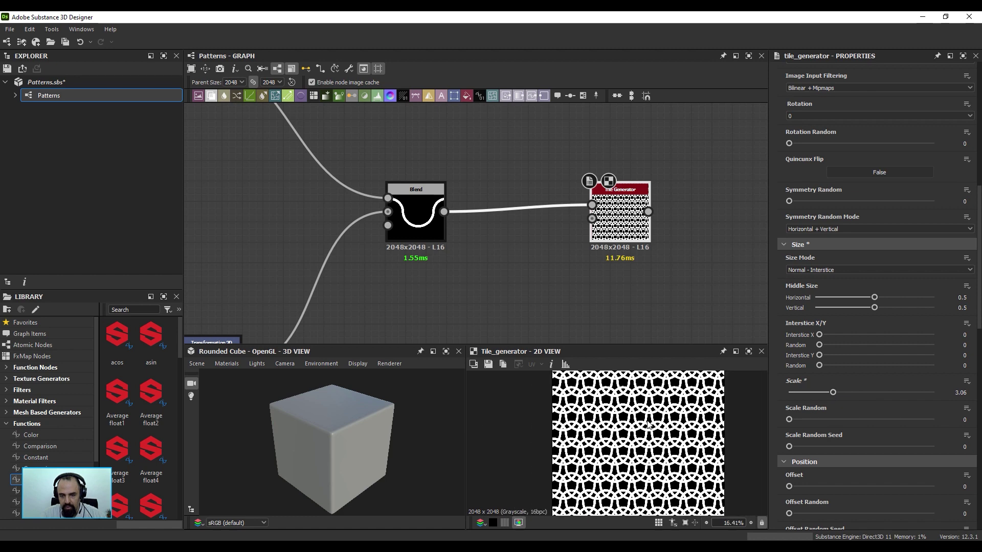
pyautogui.scroll(2, 659, 437)
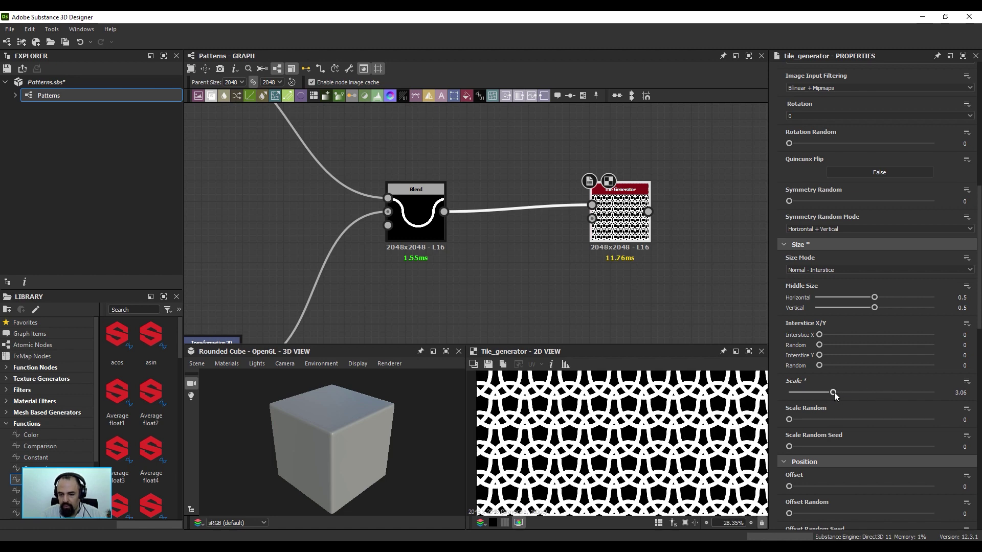
pyautogui.moveTo(833, 393); pyautogui.dragTo(850, 394)
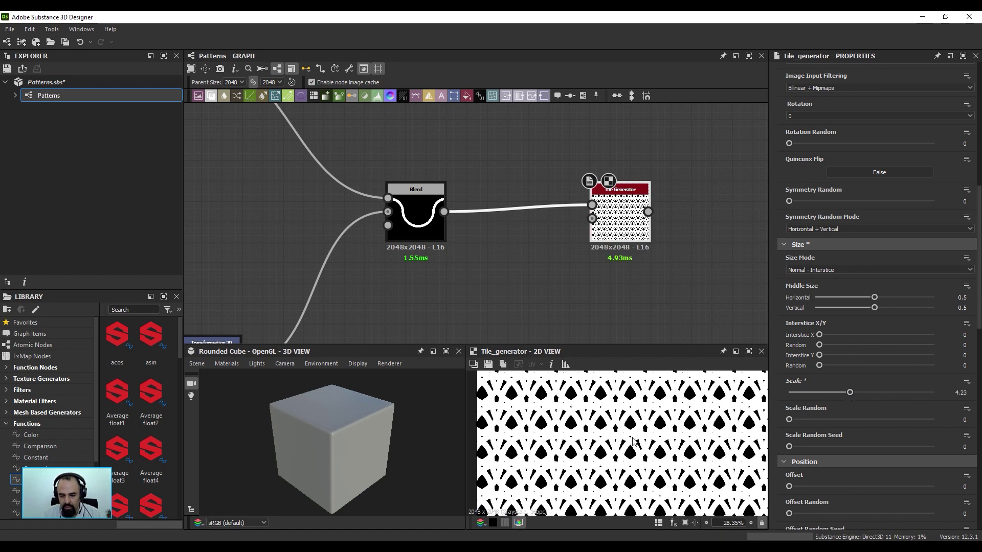
pyautogui.scroll(1, 634, 441)
pyautogui.scroll(-1, 634, 441)
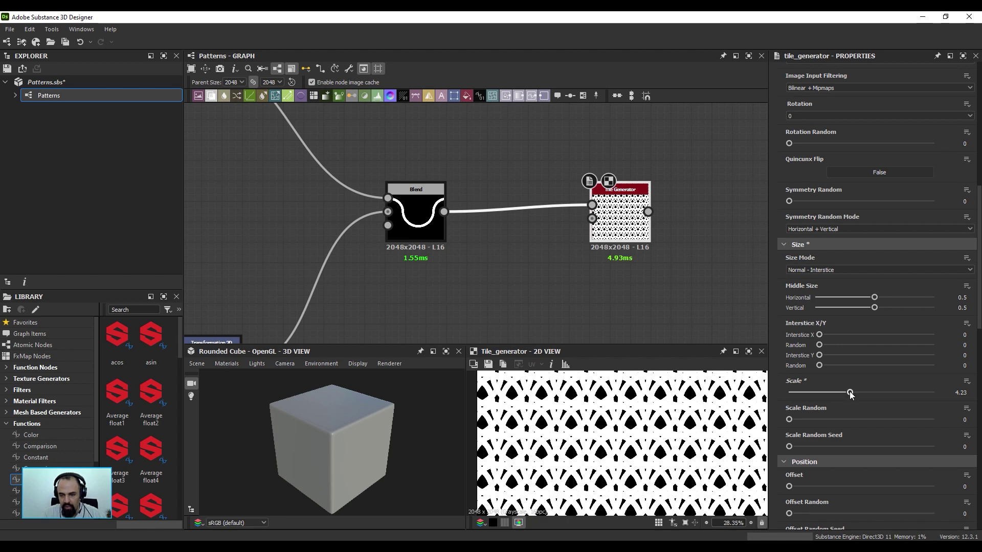
pyautogui.moveTo(849, 393); pyautogui.dragTo(864, 393)
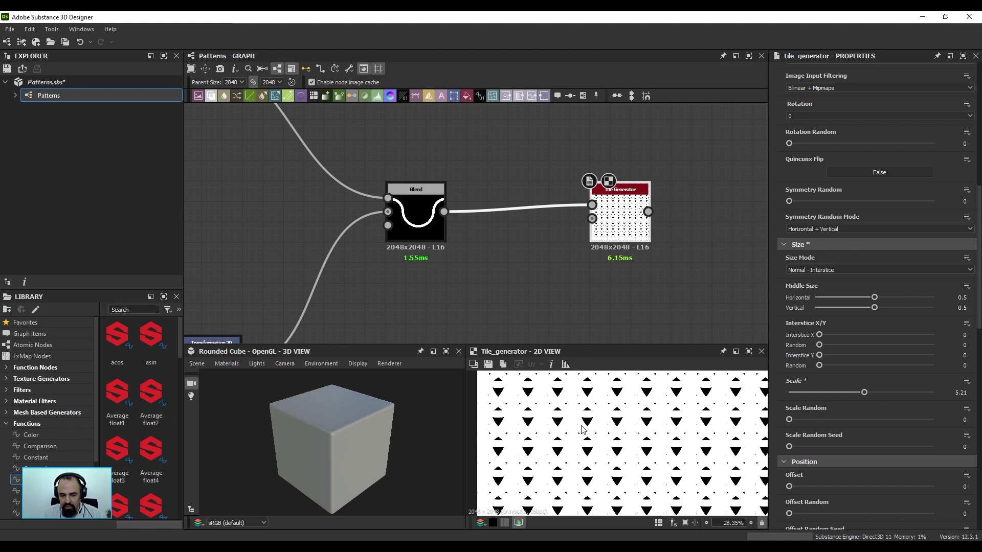
pyautogui.scroll(-2, 654, 434)
pyautogui.scroll(-3, 653, 434)
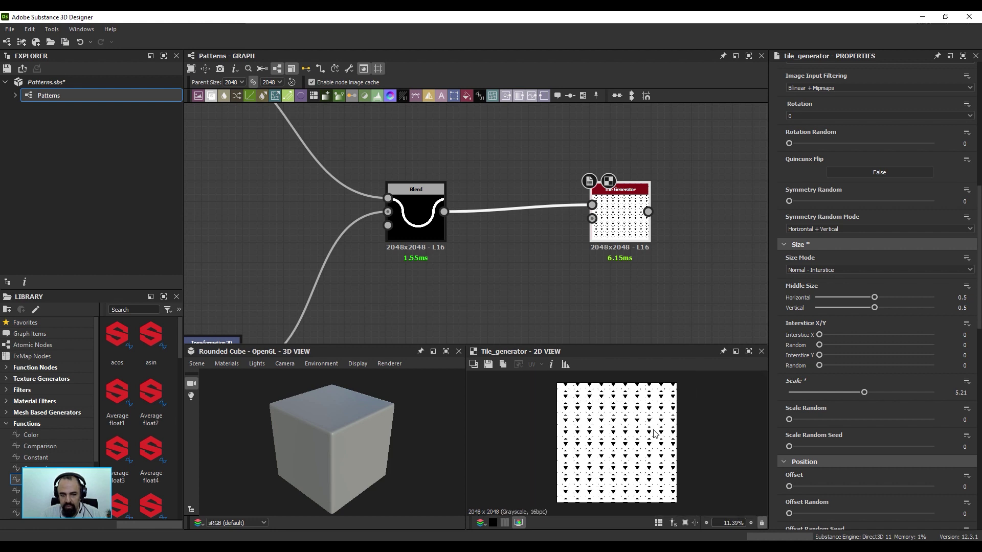
pyautogui.moveTo(307, 243); pyautogui.dragTo(538, 218, button='middle')
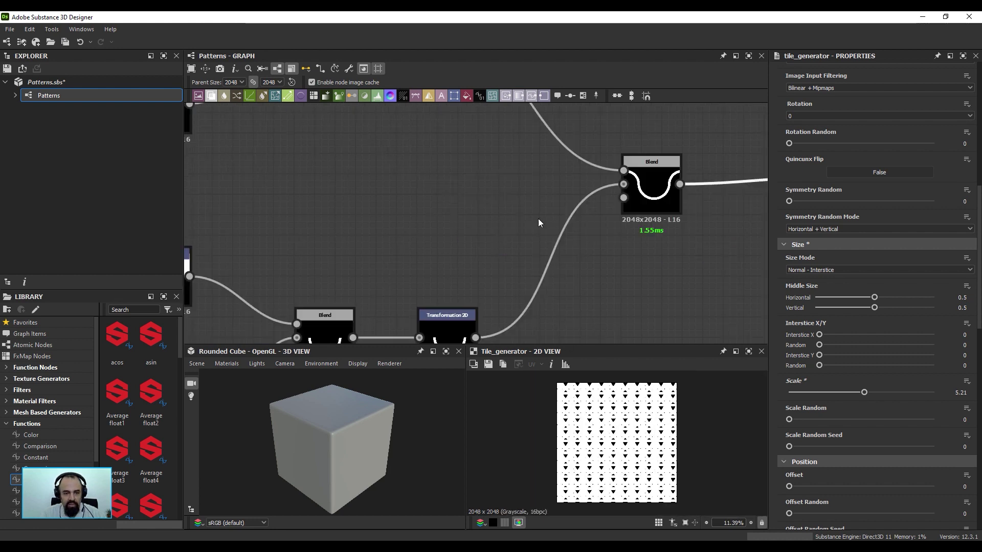
pyautogui.scroll(-2, 296, 263)
# Resize the top Shape disc's Scale, shrinking then enlarging it
pyautogui.moveTo(295, 263); pyautogui.dragTo(380, 217, button='middle')
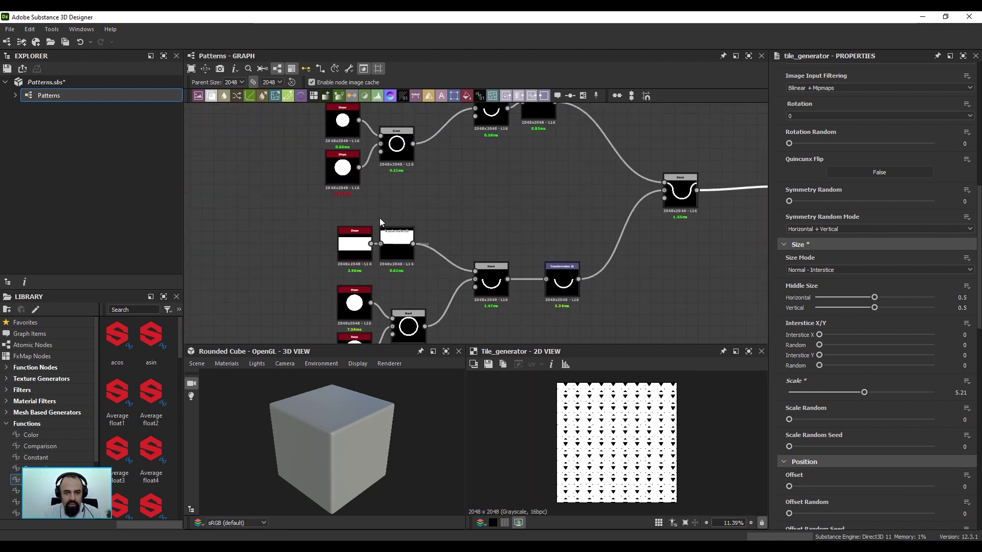
pyautogui.click(342, 126)
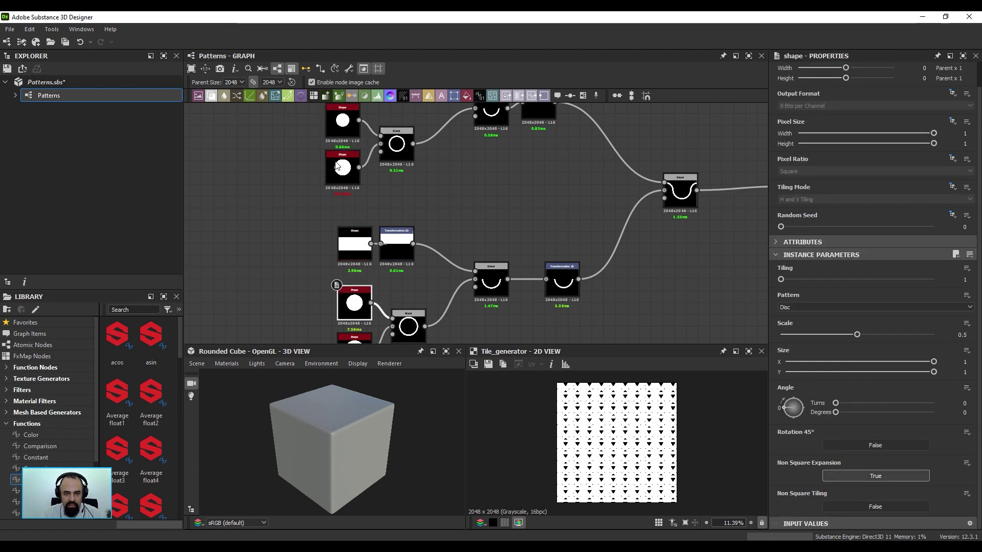
pyautogui.click(342, 121)
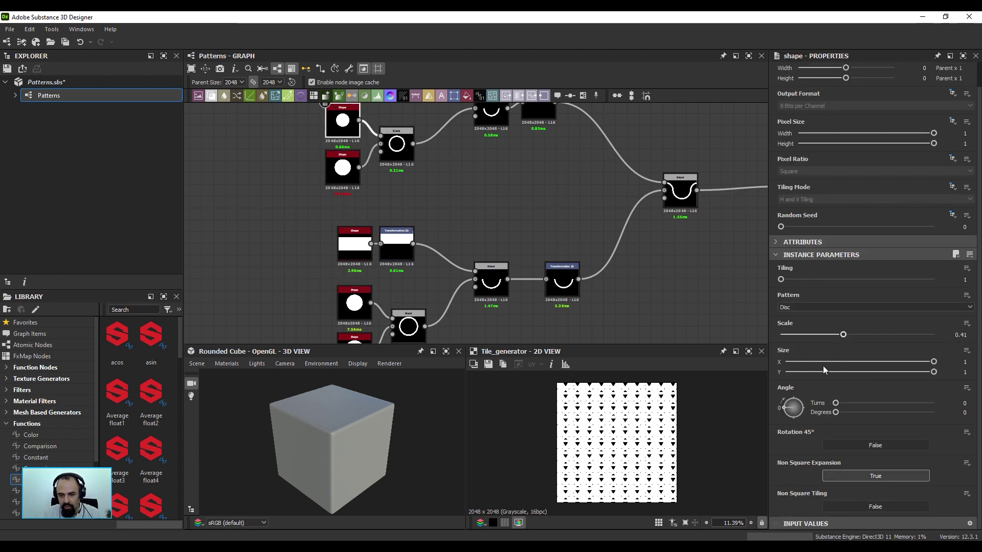
pyautogui.scroll(2, 663, 430)
pyautogui.scroll(2, 645, 416)
pyautogui.moveTo(314, 93); pyautogui.dragTo(330, 158, button='middle')
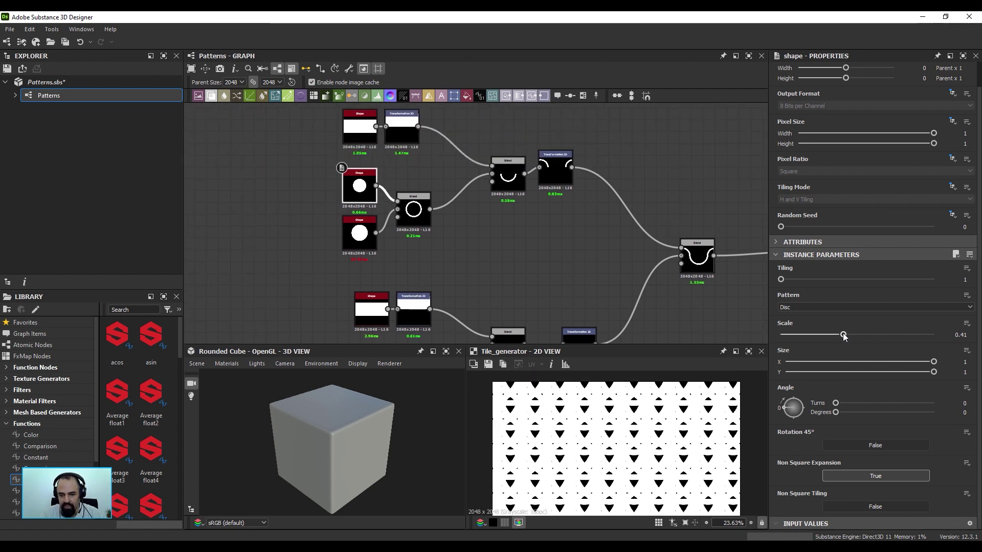
pyautogui.moveTo(843, 336); pyautogui.dragTo(833, 336)
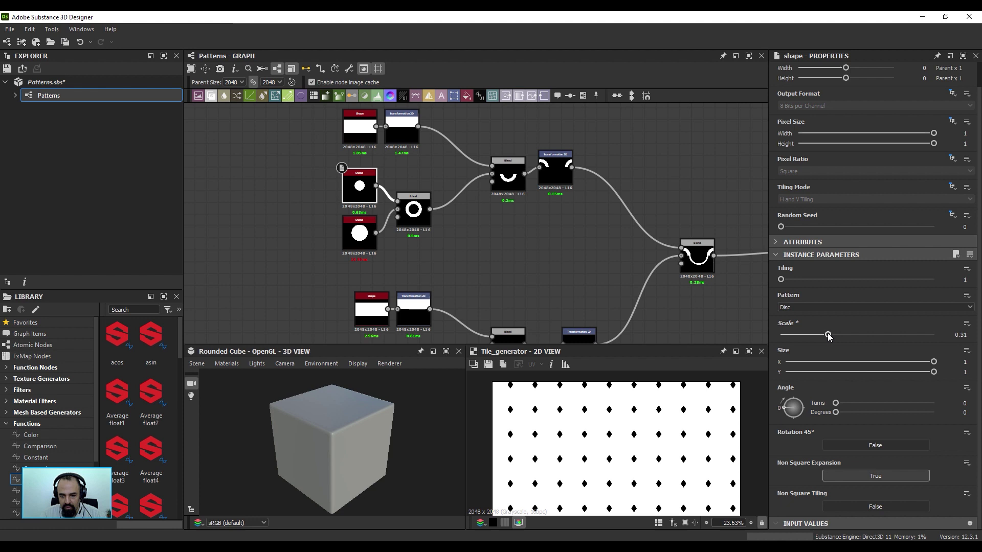
pyautogui.moveTo(827, 335); pyautogui.dragTo(853, 336)
# Enlarge the lower branch's disc so the tiled pattern becomes denser
pyautogui.moveTo(492, 294); pyautogui.dragTo(486, 202, button='middle')
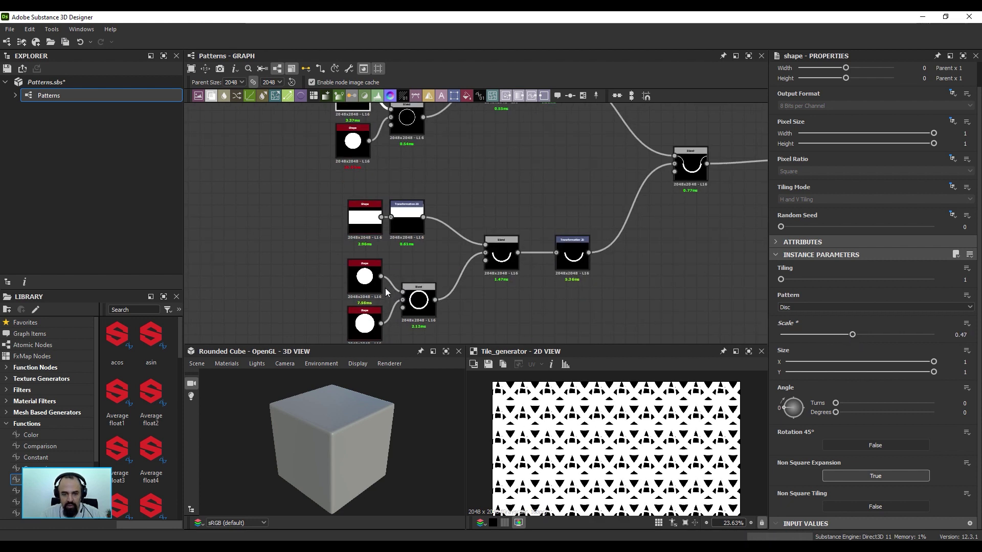
pyautogui.click(376, 287)
pyautogui.moveTo(856, 335); pyautogui.dragTo(867, 338)
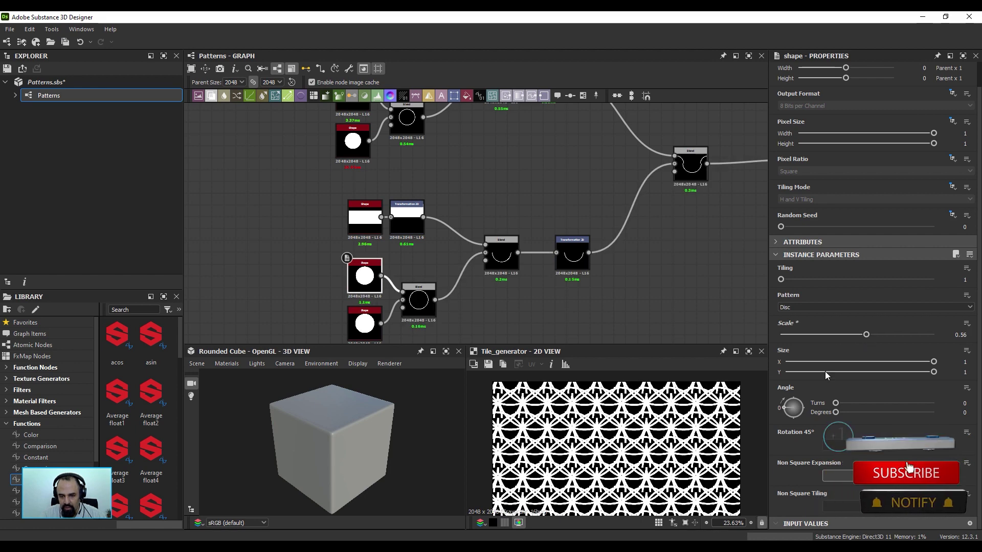
pyautogui.scroll(3, 600, 442)
pyautogui.moveTo(690, 230); pyautogui.dragTo(356, 281, button='middle')
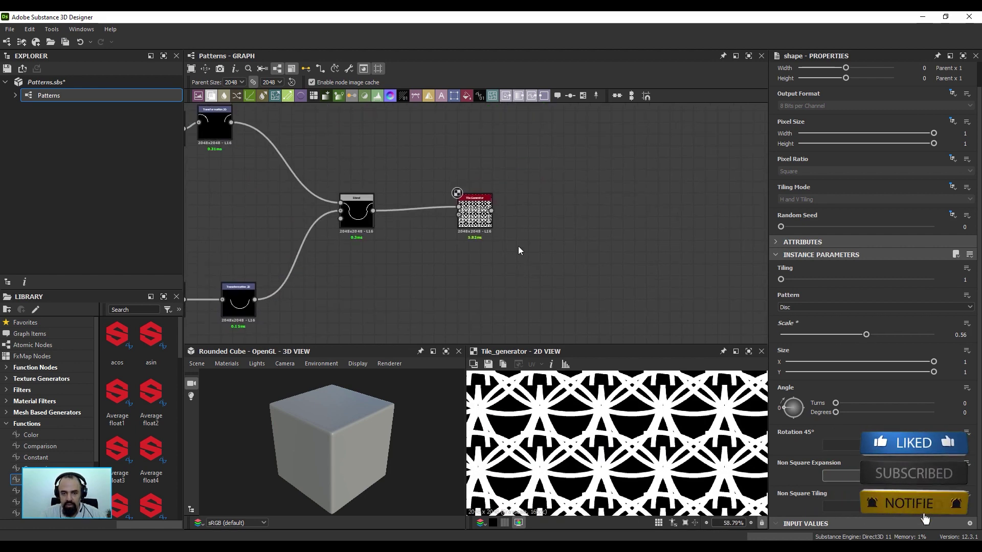
# Raise the Tile Generator Scale, then lower it to about 3.89
pyautogui.click(473, 212)
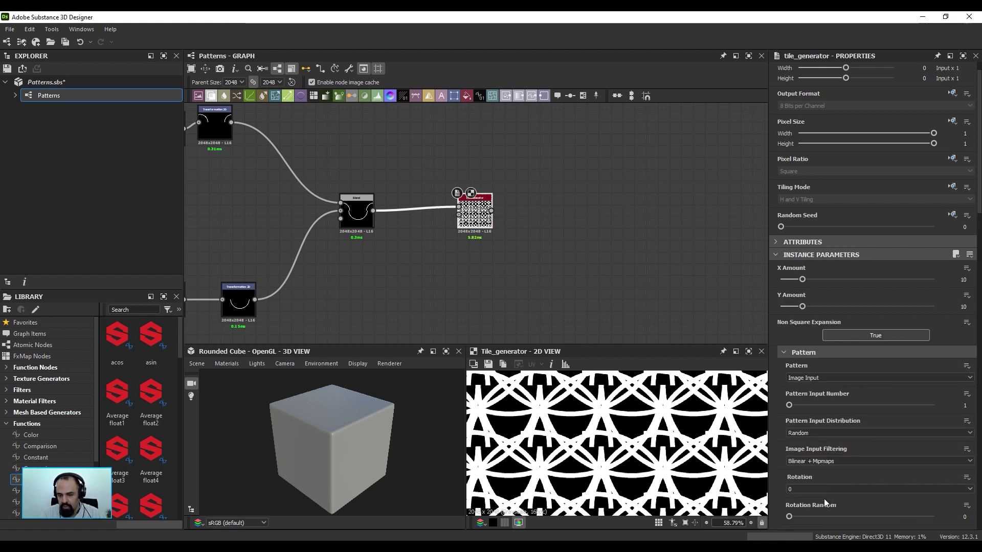
pyautogui.scroll(-3, 773, 451)
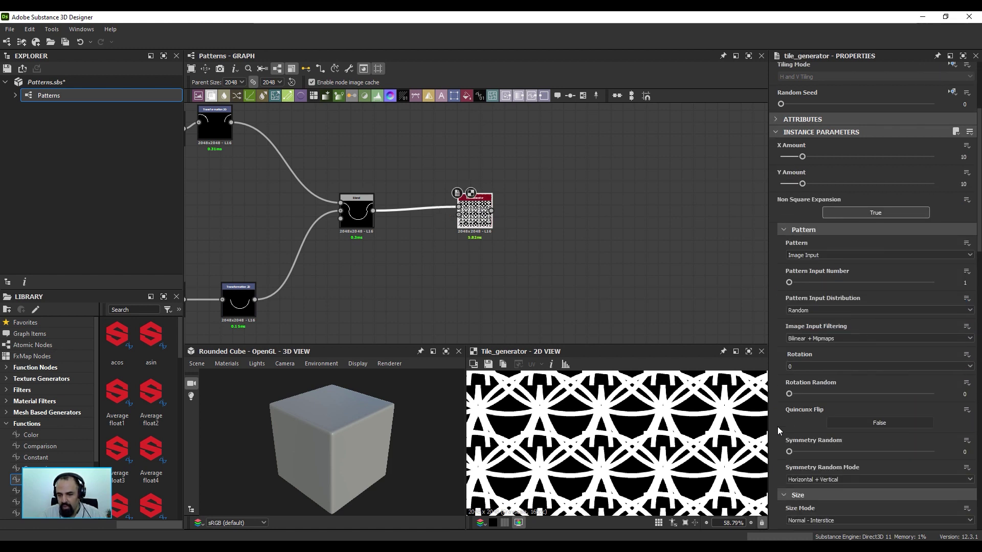
pyautogui.scroll(-3, 773, 407)
pyautogui.scroll(-2, 775, 408)
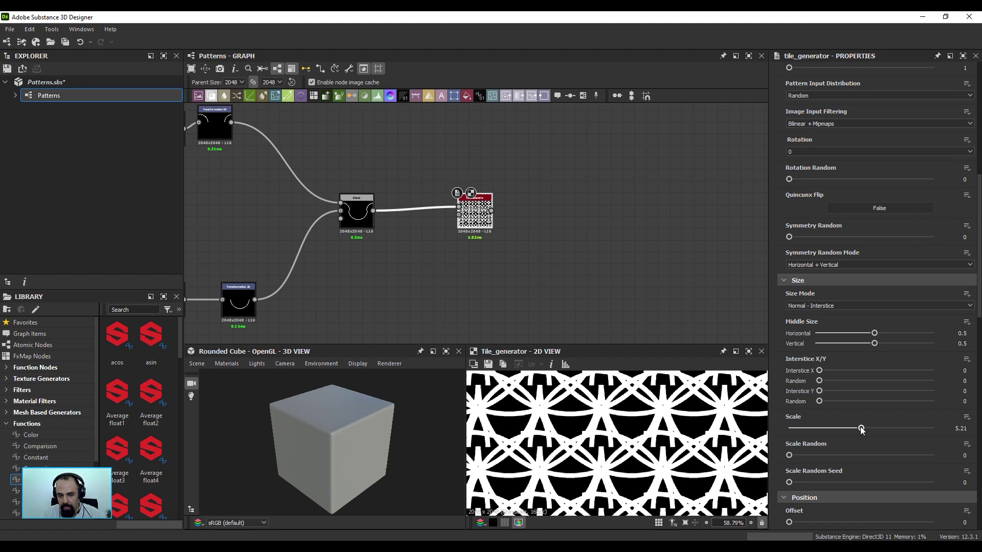
pyautogui.moveTo(861, 430); pyautogui.dragTo(889, 431)
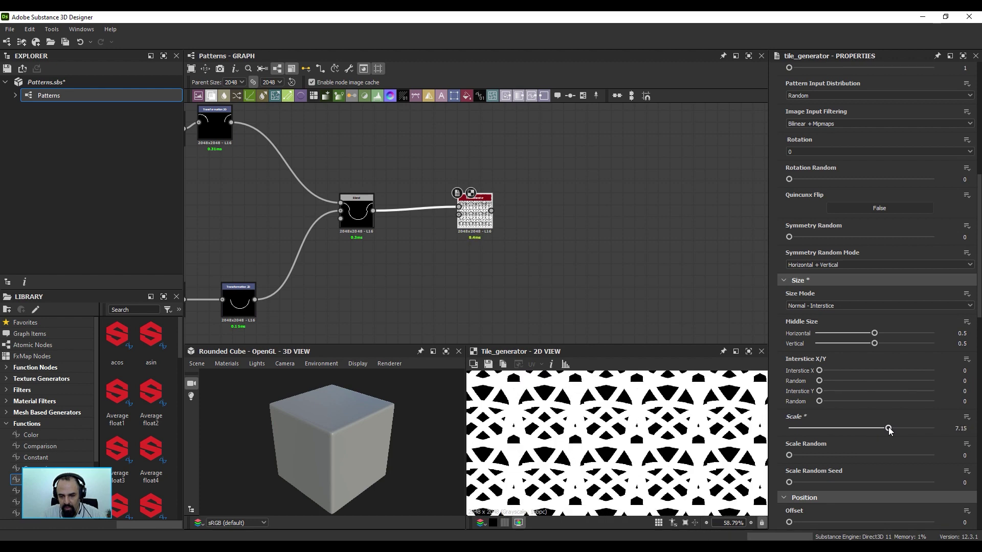
pyautogui.moveTo(889, 430); pyautogui.dragTo(842, 430)
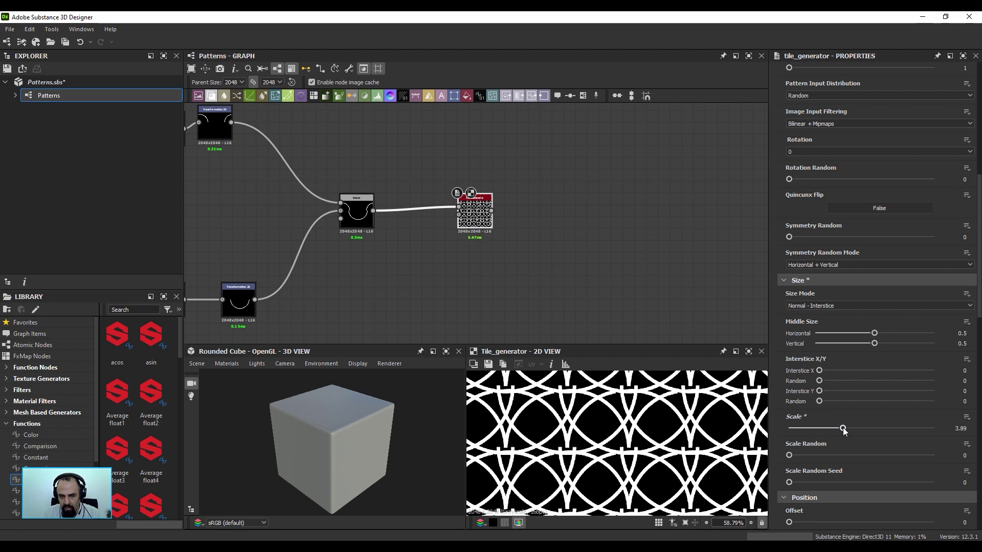
pyautogui.moveTo(290, 302); pyautogui.dragTo(519, 228, button='middle')
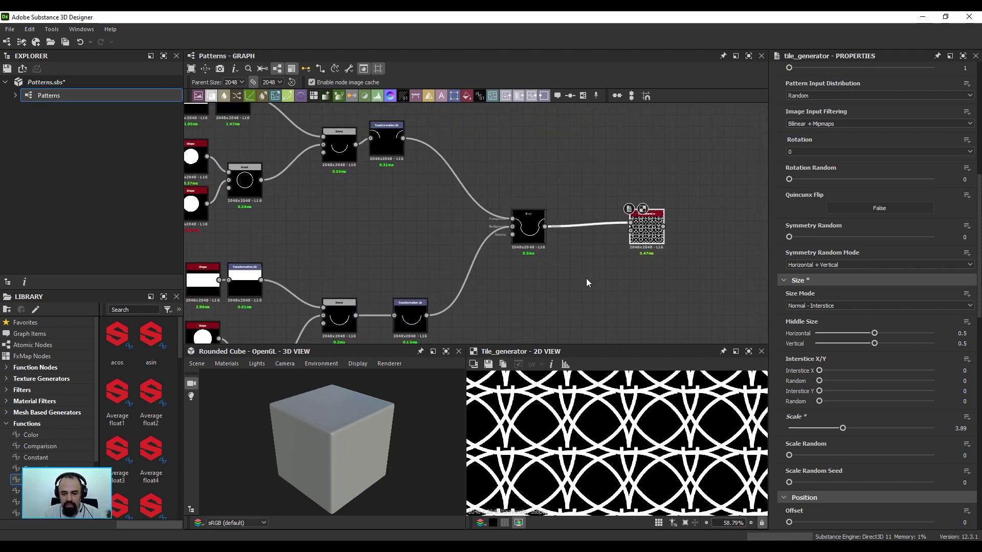
# Preview the Blend and tune the lower disc scales to about 0.53 for a continuous wave
pyautogui.doubleClick(528, 226)
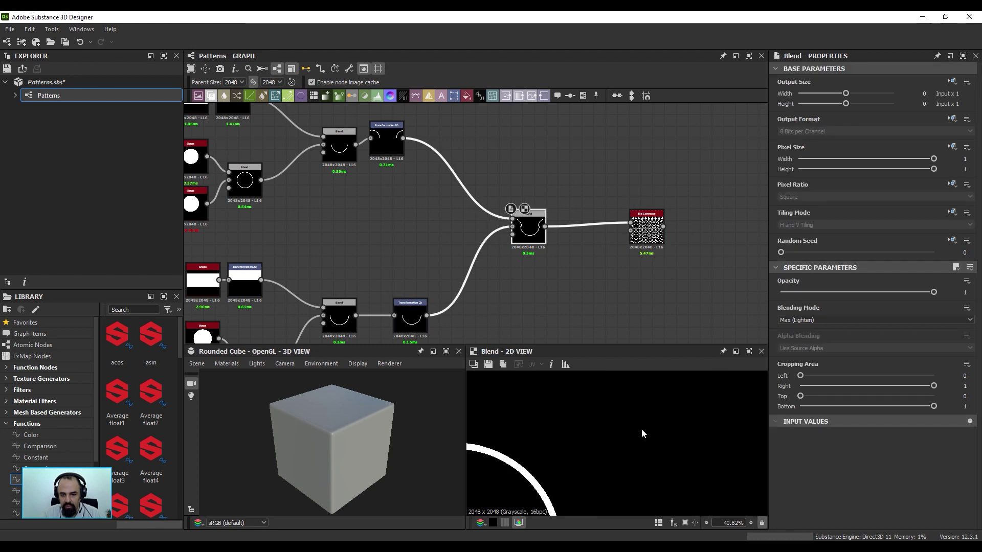
pyautogui.scroll(-3, 639, 427)
pyautogui.scroll(-1, 637, 431)
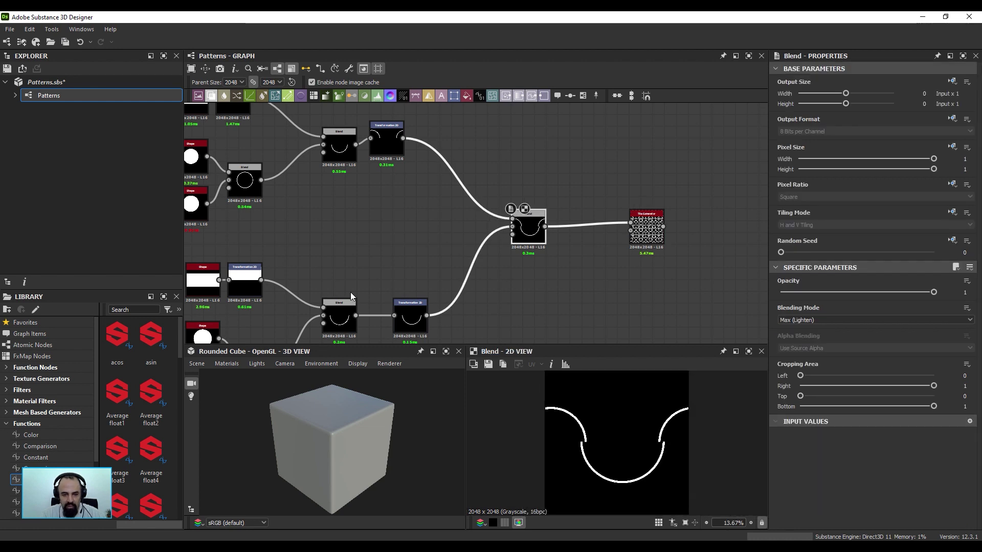
pyautogui.moveTo(351, 293); pyautogui.dragTo(472, 277, button='middle')
pyautogui.scroll(1, 620, 444)
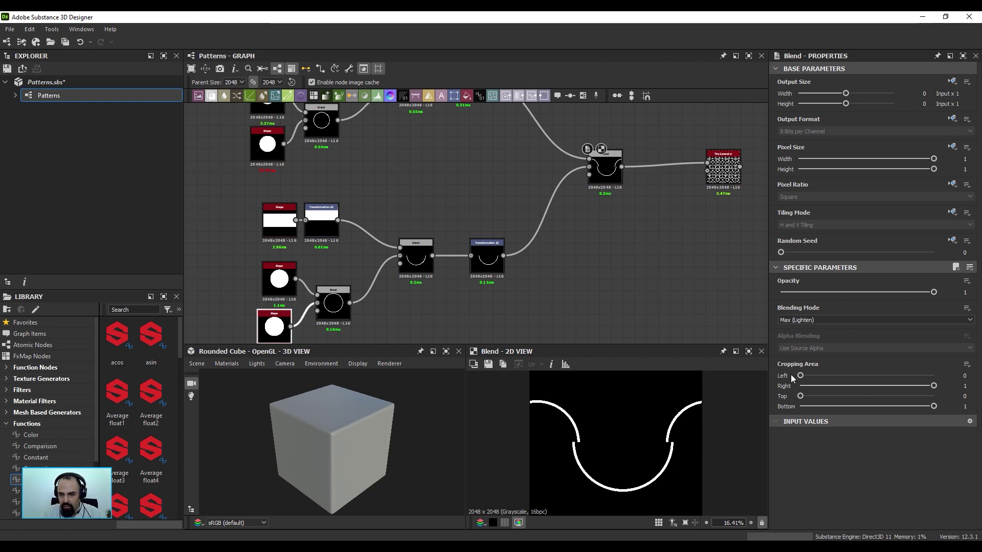
pyautogui.click(290, 326)
pyautogui.scroll(2, 695, 444)
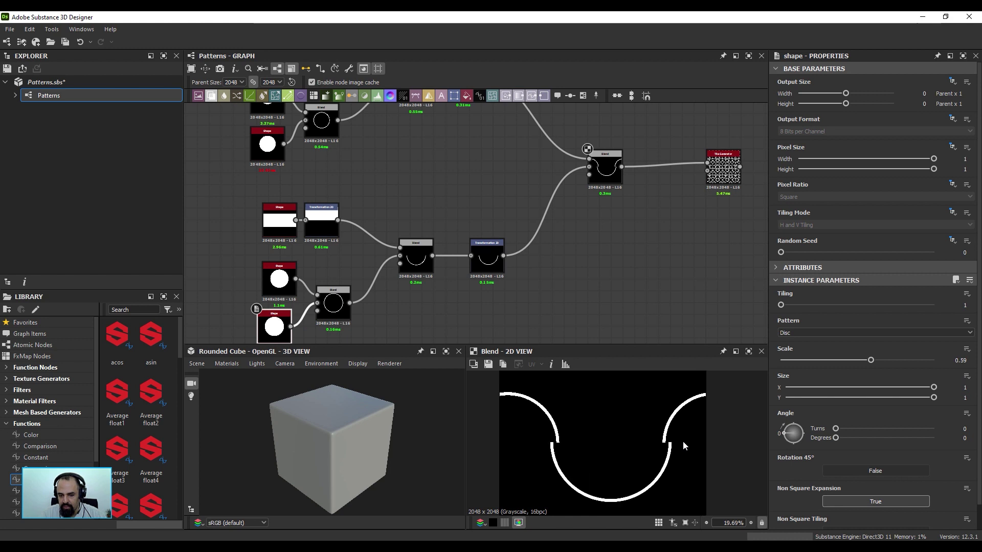
pyautogui.scroll(1, 694, 443)
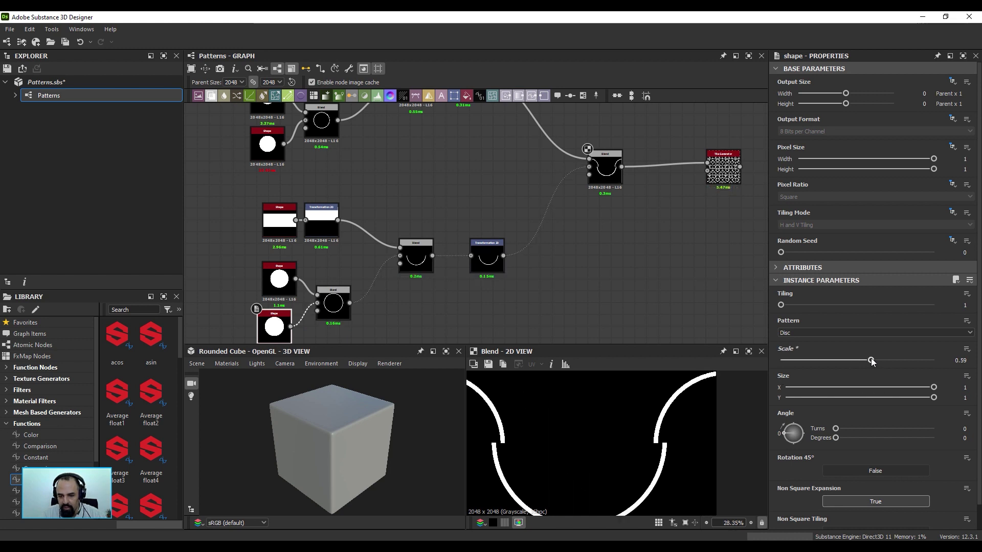
pyautogui.moveTo(872, 362); pyautogui.dragTo(870, 362)
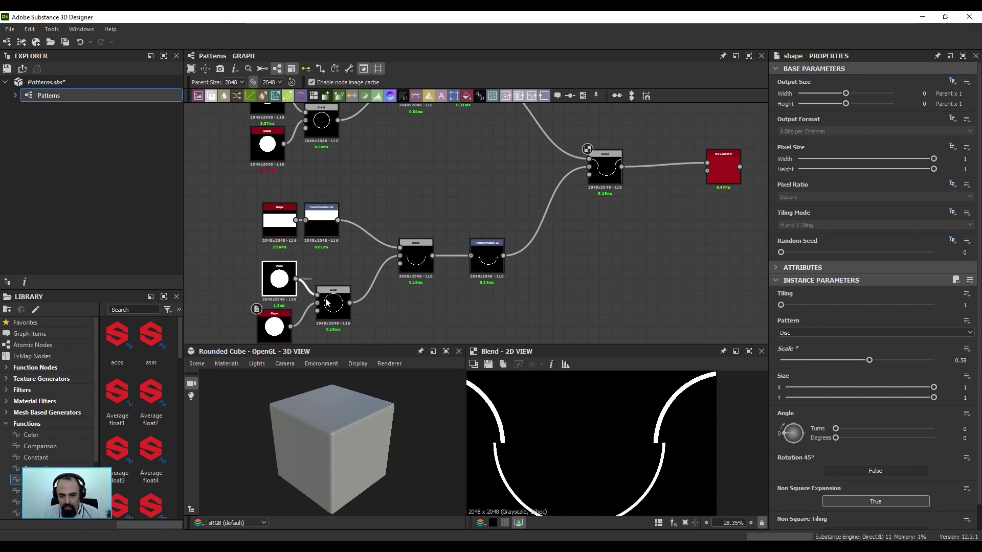
pyautogui.moveTo(871, 362); pyautogui.dragTo(858, 362)
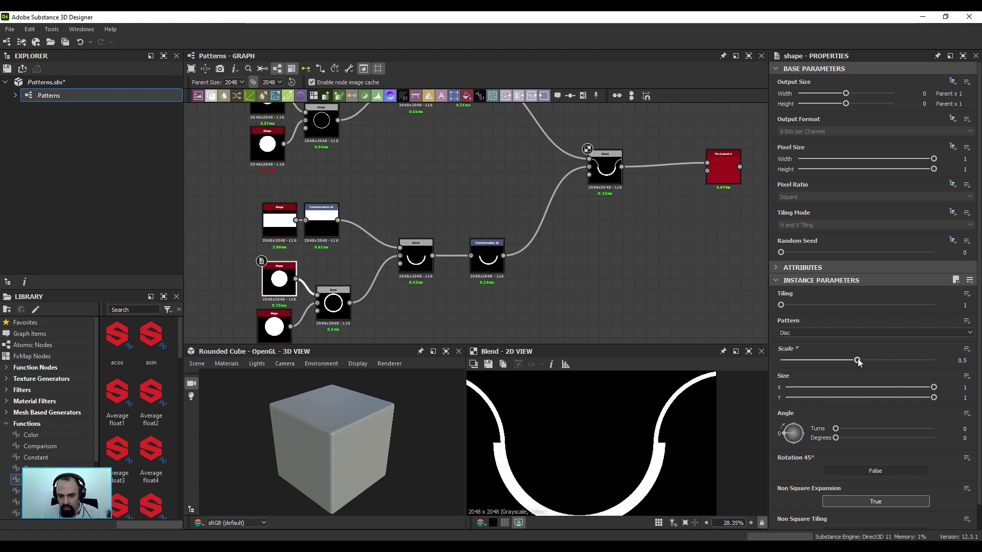
pyautogui.click(281, 338)
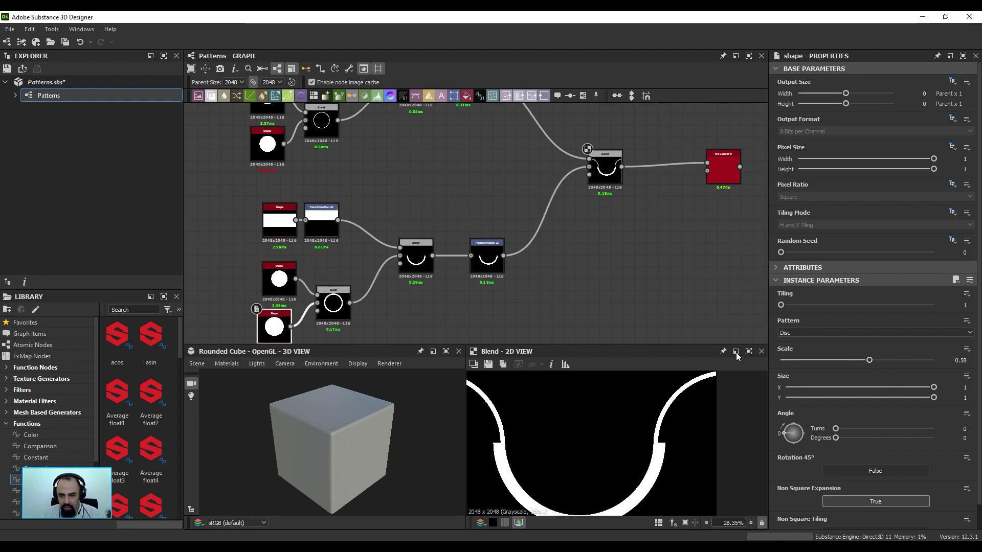
pyautogui.moveTo(857, 361); pyautogui.dragTo(862, 362)
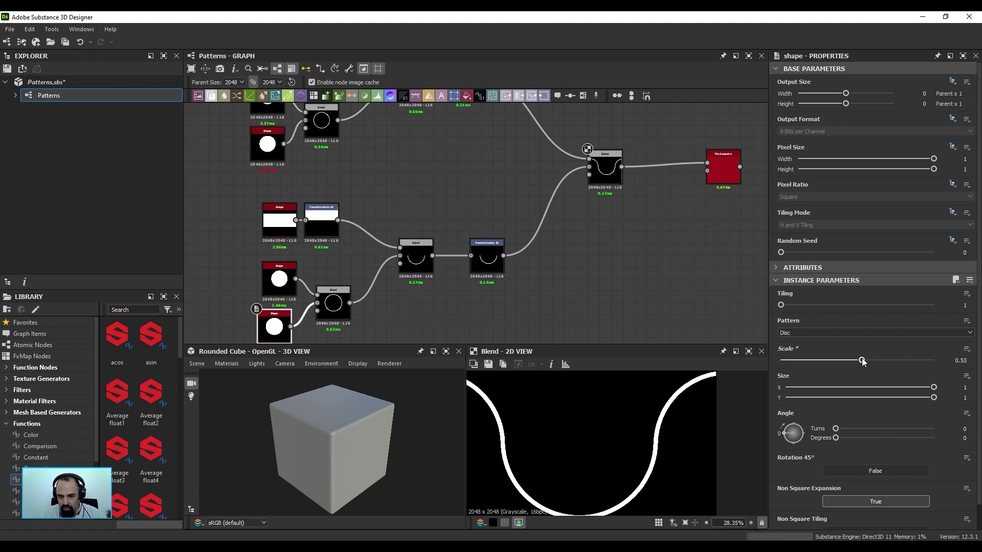
pyautogui.moveTo(700, 225); pyautogui.dragTo(454, 237, button='middle')
pyautogui.scroll(-2, 479, 202)
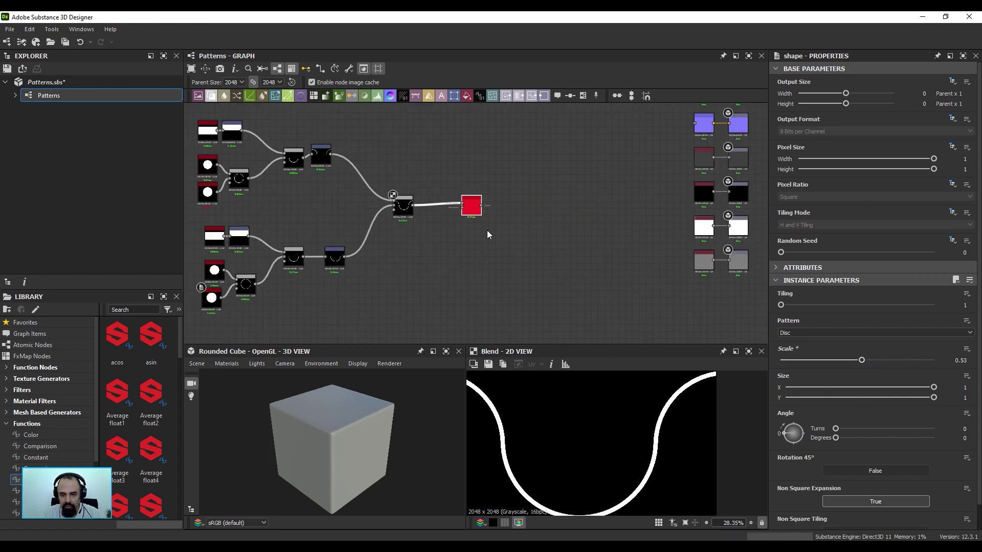
# Set the Tile Generator Scale to 4.14 and rotate the IRay lighting around the cube
pyautogui.doubleClick(471, 205)
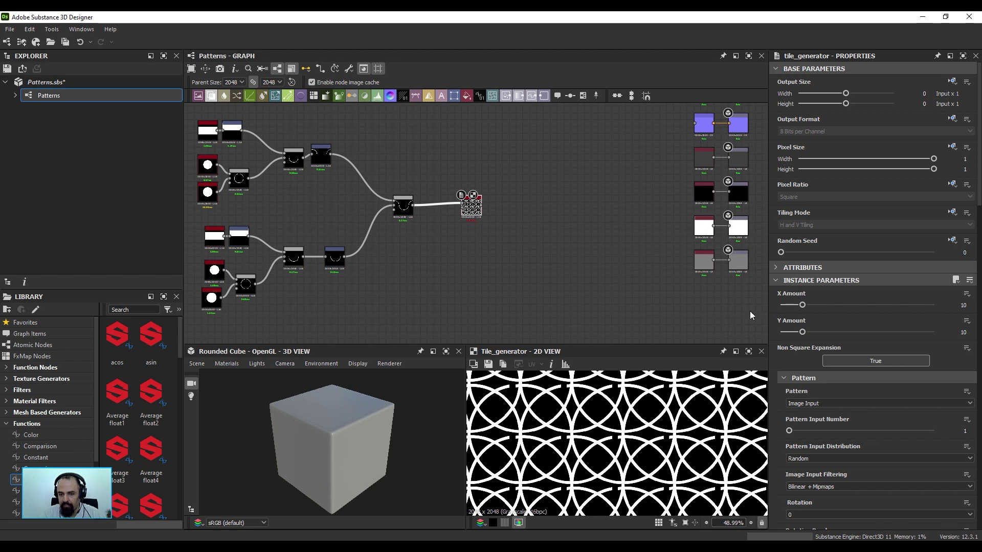
pyautogui.scroll(-2, 888, 437)
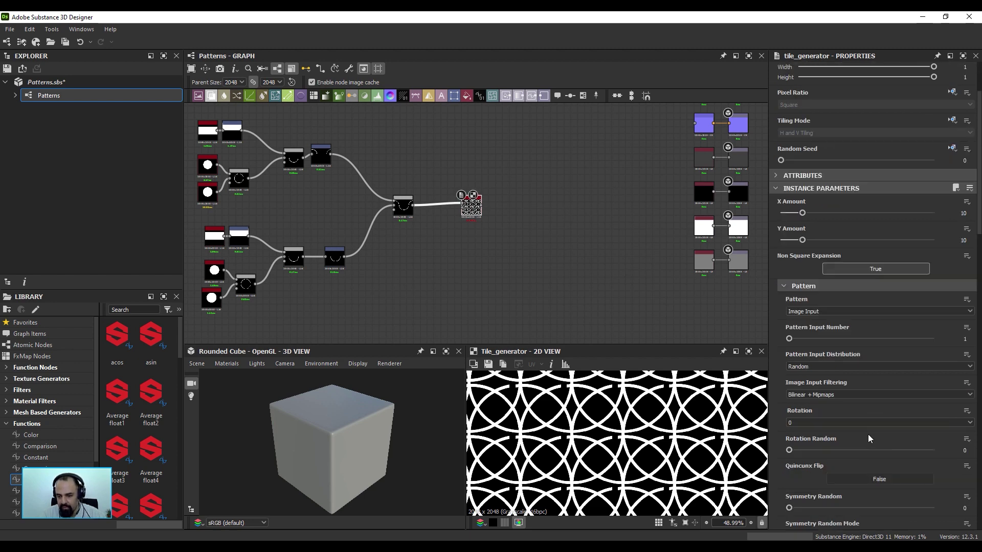
pyautogui.scroll(-4, 868, 434)
pyautogui.scroll(-4, 863, 425)
pyautogui.moveTo(864, 394); pyautogui.dragTo(868, 393)
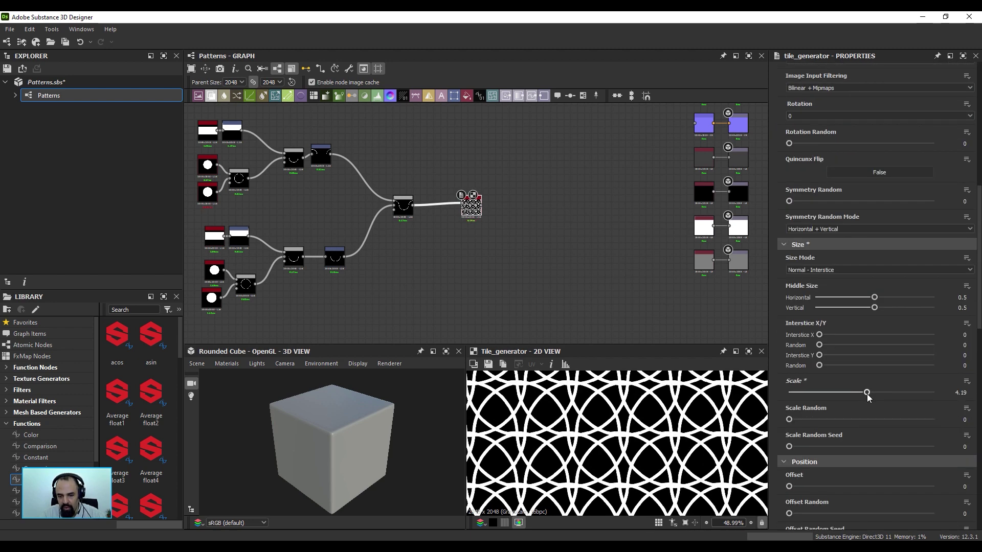
pyautogui.scroll(-3, 625, 437)
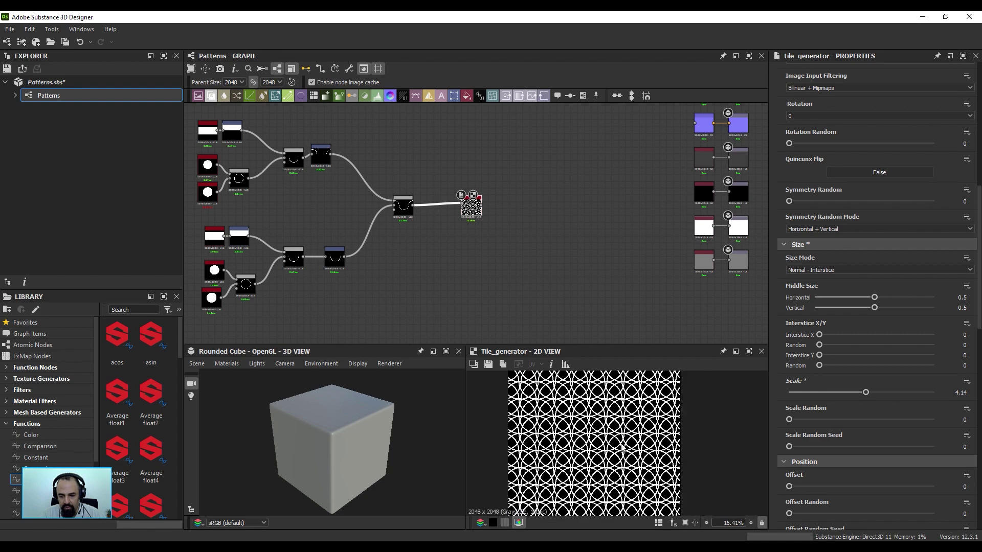
pyautogui.scroll(4, 621, 448)
pyautogui.scroll(-1, 669, 425)
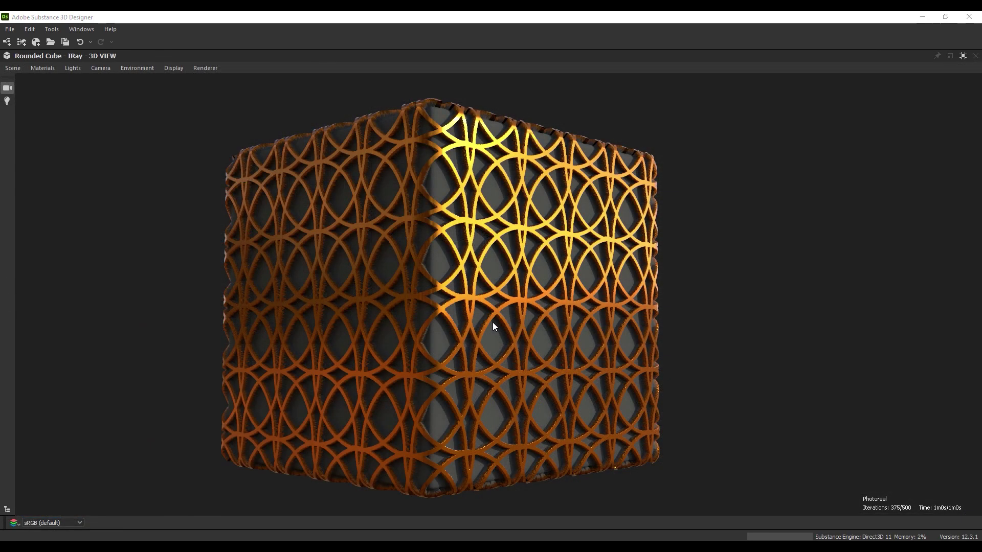
pyautogui.keyDown('shift'); pyautogui.moveTo(476, 316); pyautogui.dragTo(597, 325); pyautogui.keyUp('shift')
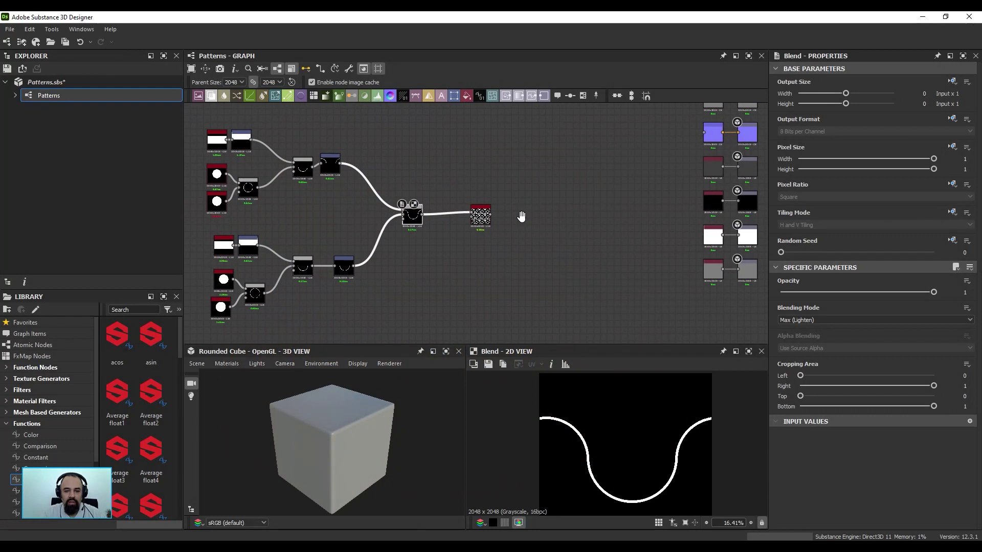
# Shift the graph view slightly down, with the Blend output previewed
pyautogui.moveTo(534, 224); pyautogui.dragTo(540, 241, button='middle')
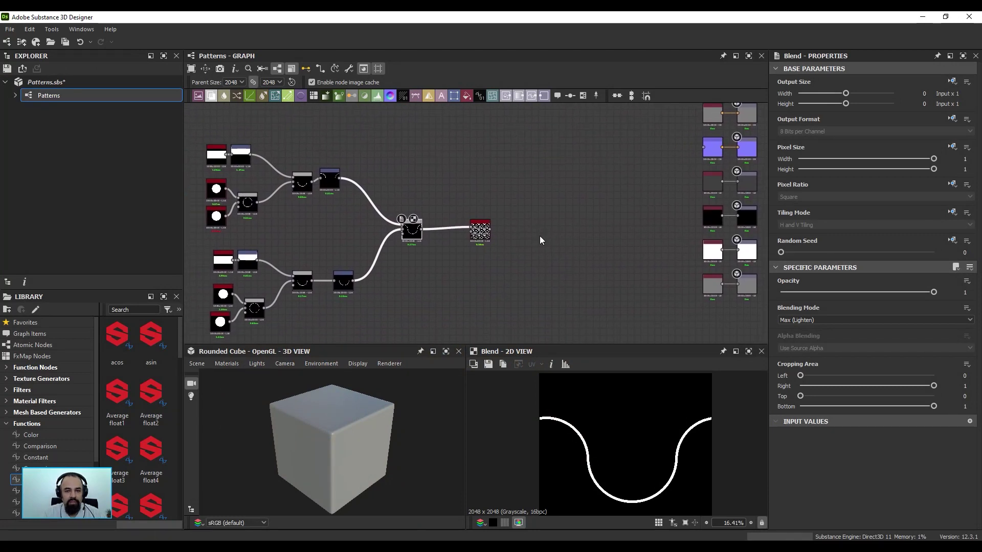